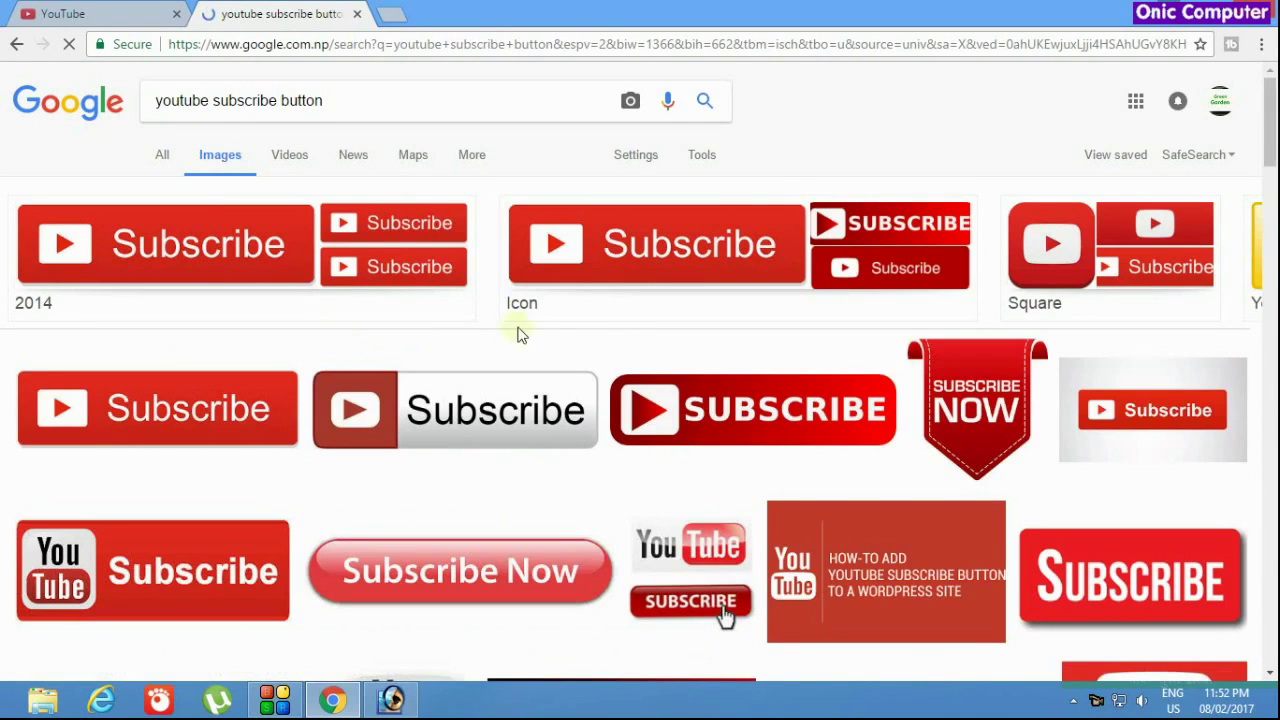
# Step: Browse the subscribe button image results and open the source page of the glossy red "Subscribe Now" image on PNG All
pyautogui.scroll(-10, 651, 330)
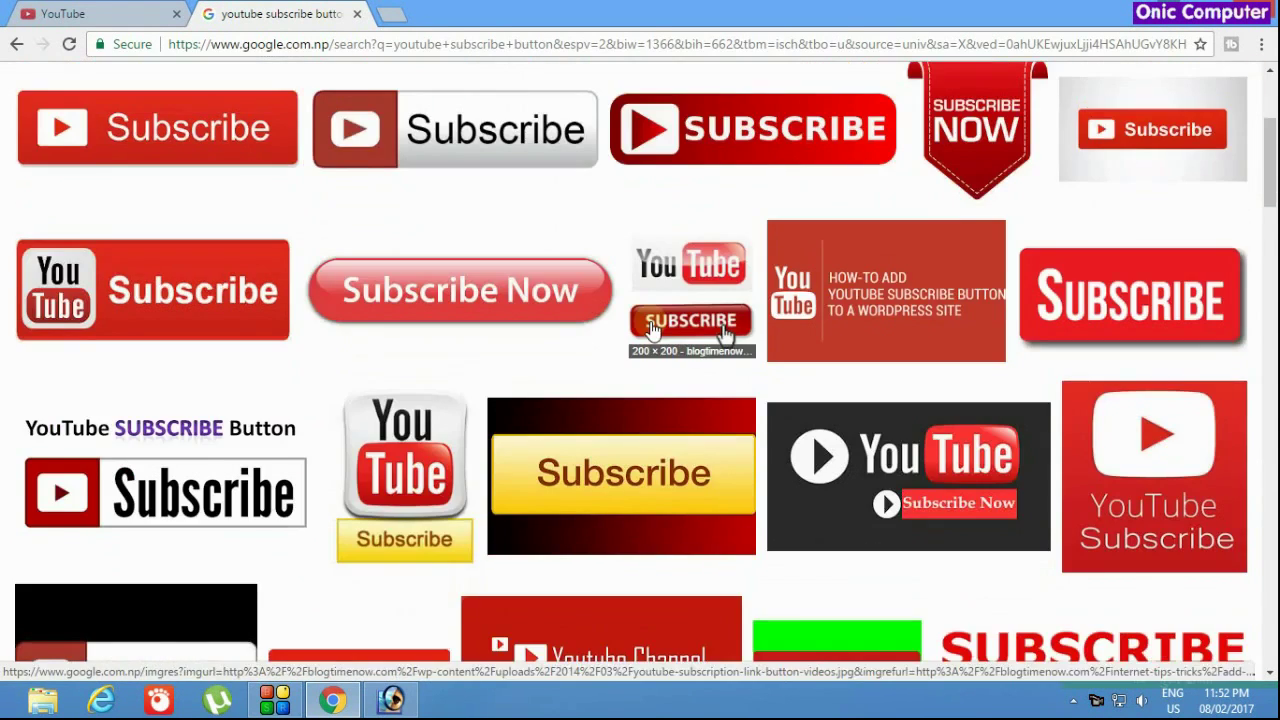
pyautogui.scroll(-3, 651, 330)
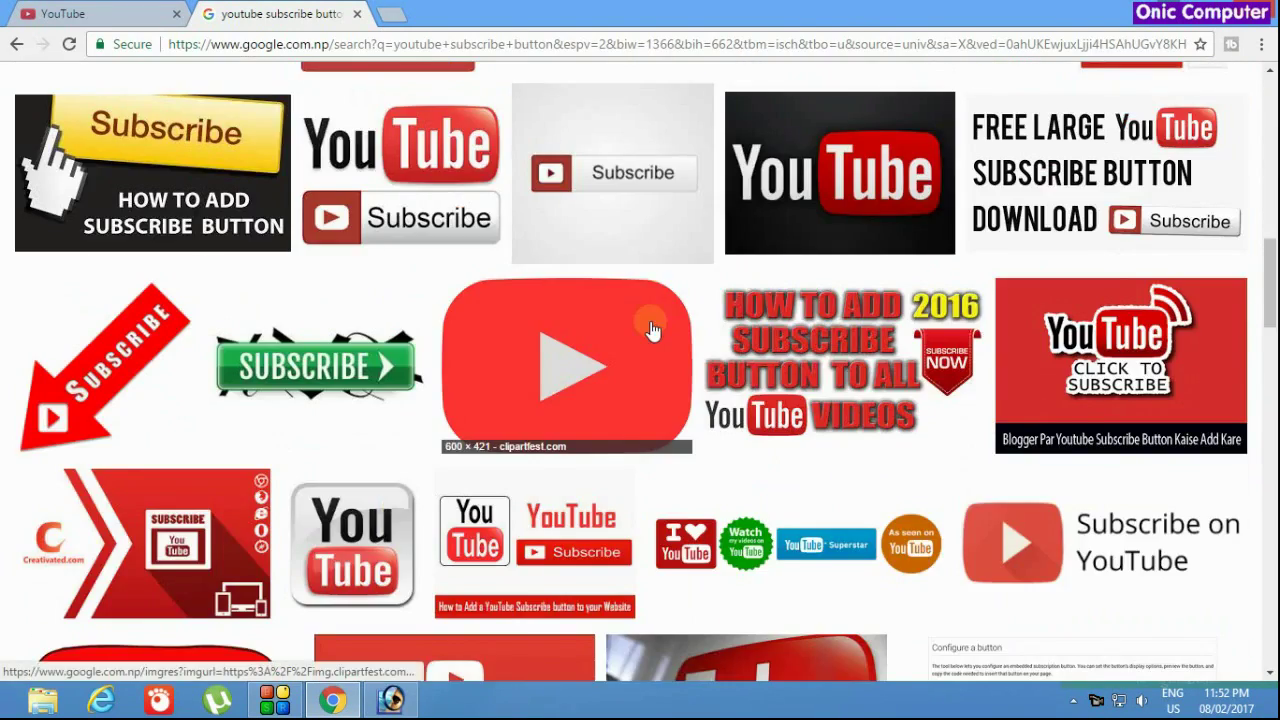
pyautogui.scroll(7, 651, 330)
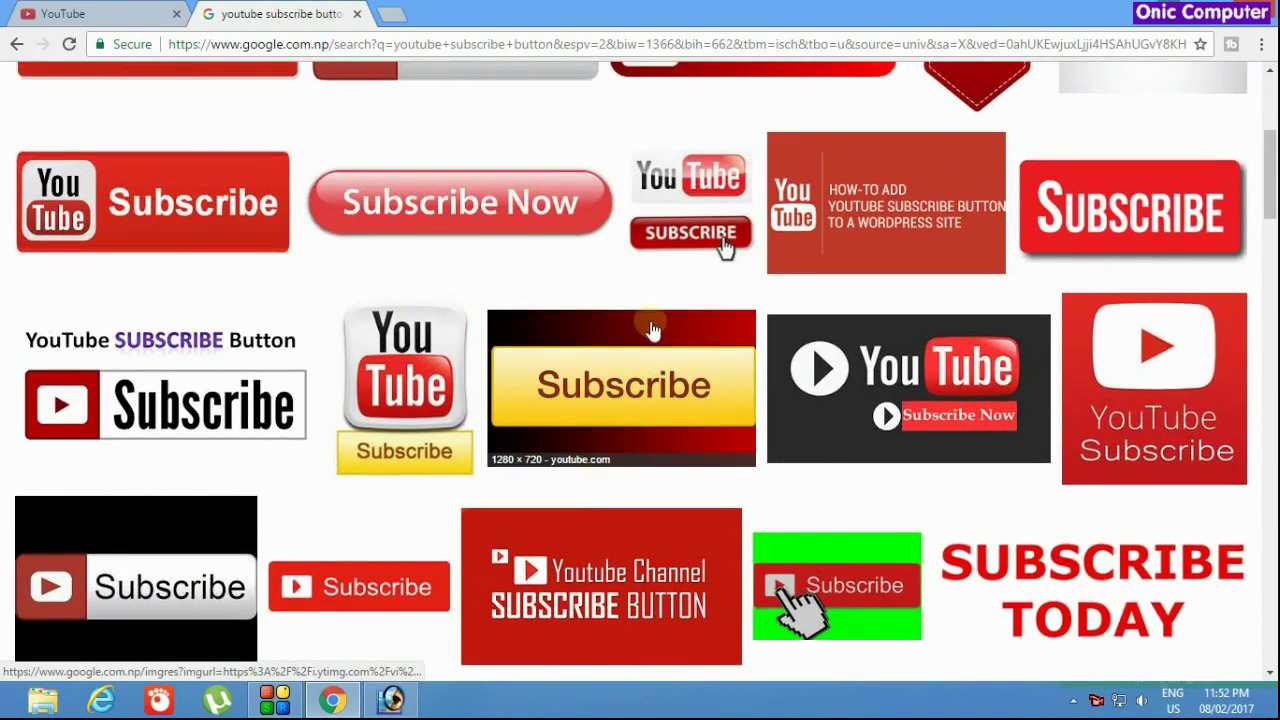
pyautogui.scroll(2, 651, 330)
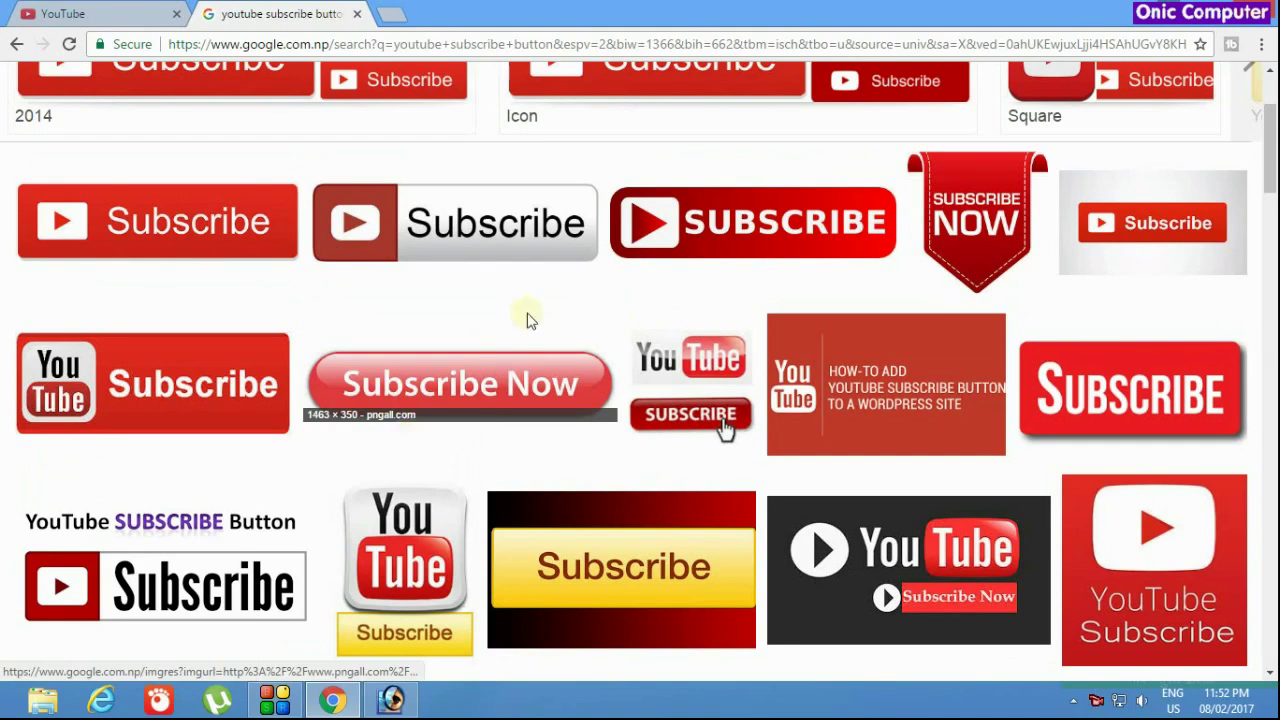
pyautogui.click(481, 384)
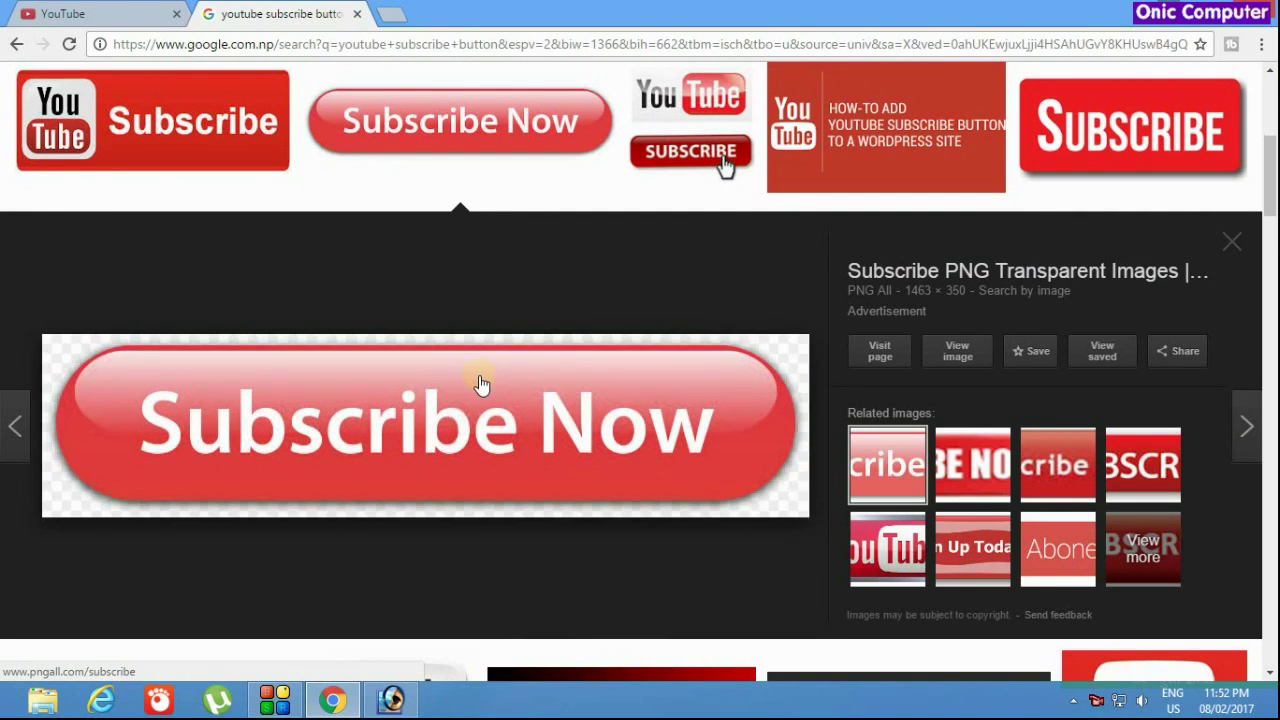
pyautogui.click(960, 352)
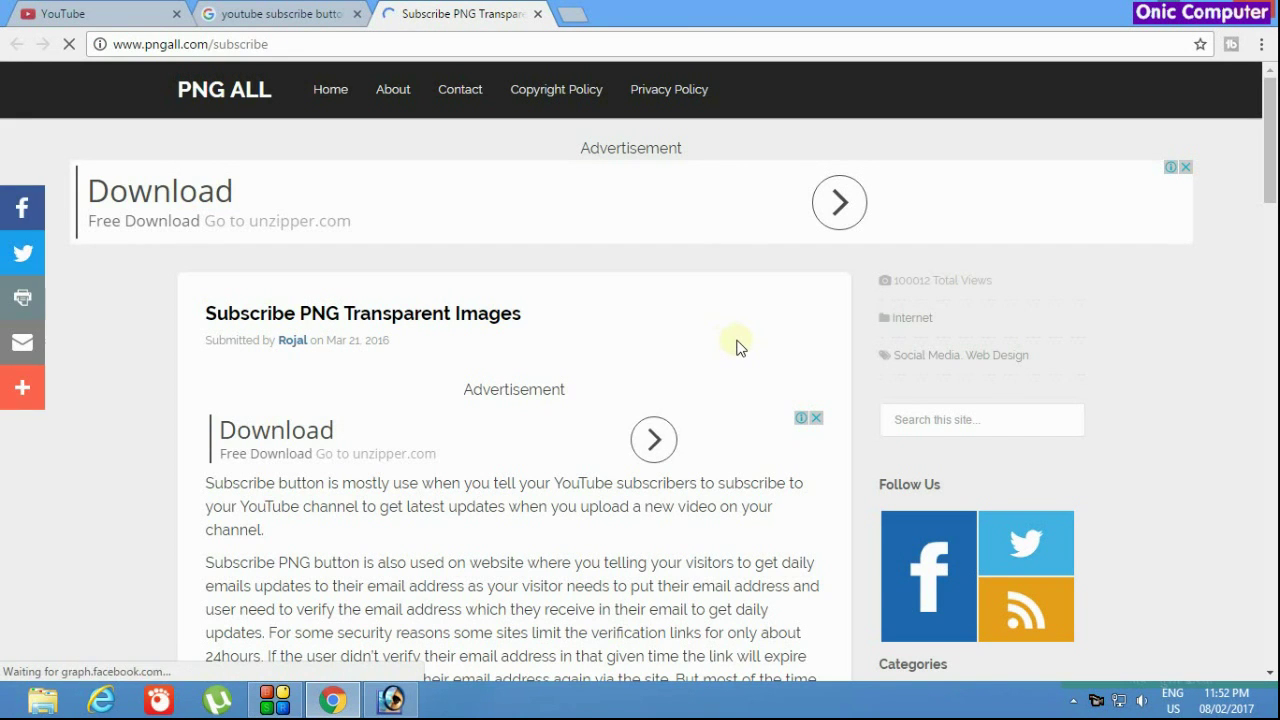
# Step: Browse the transparent Subscribe PNG gallery and open the red "Subscribe Now" ribbon image at full size
pyautogui.scroll(-5, 737, 340)
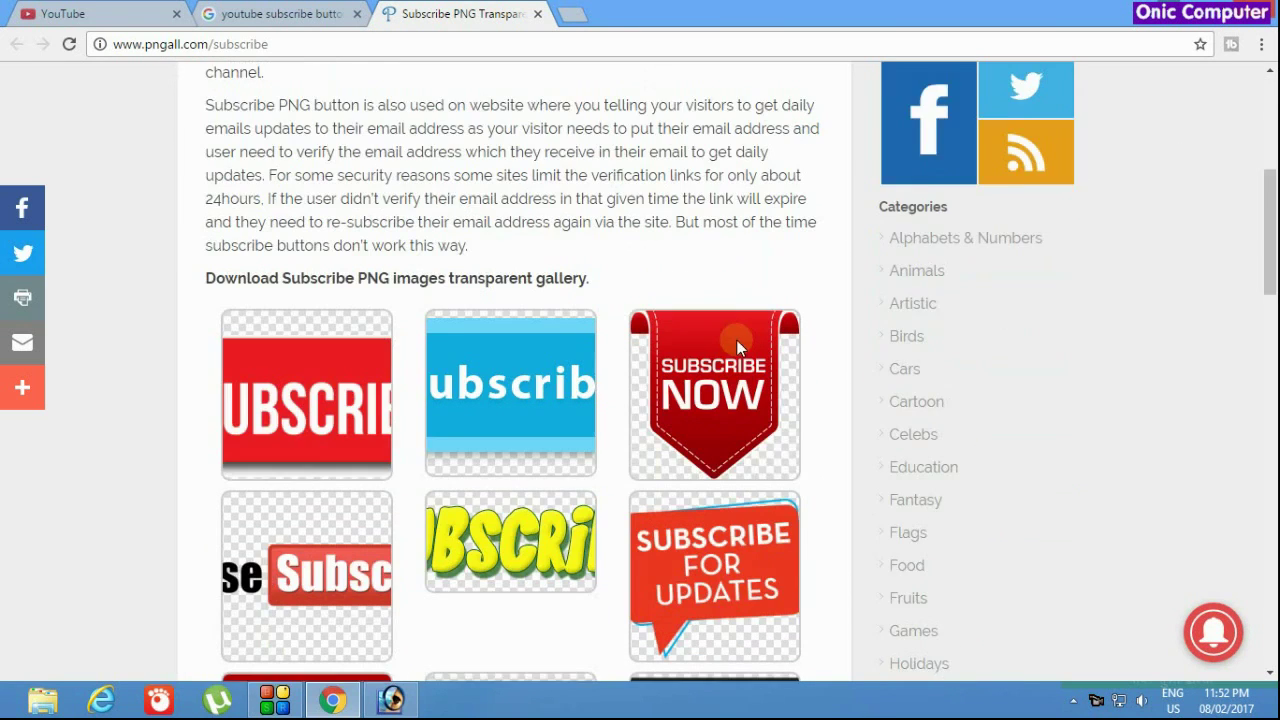
pyautogui.scroll(-1, 736, 345)
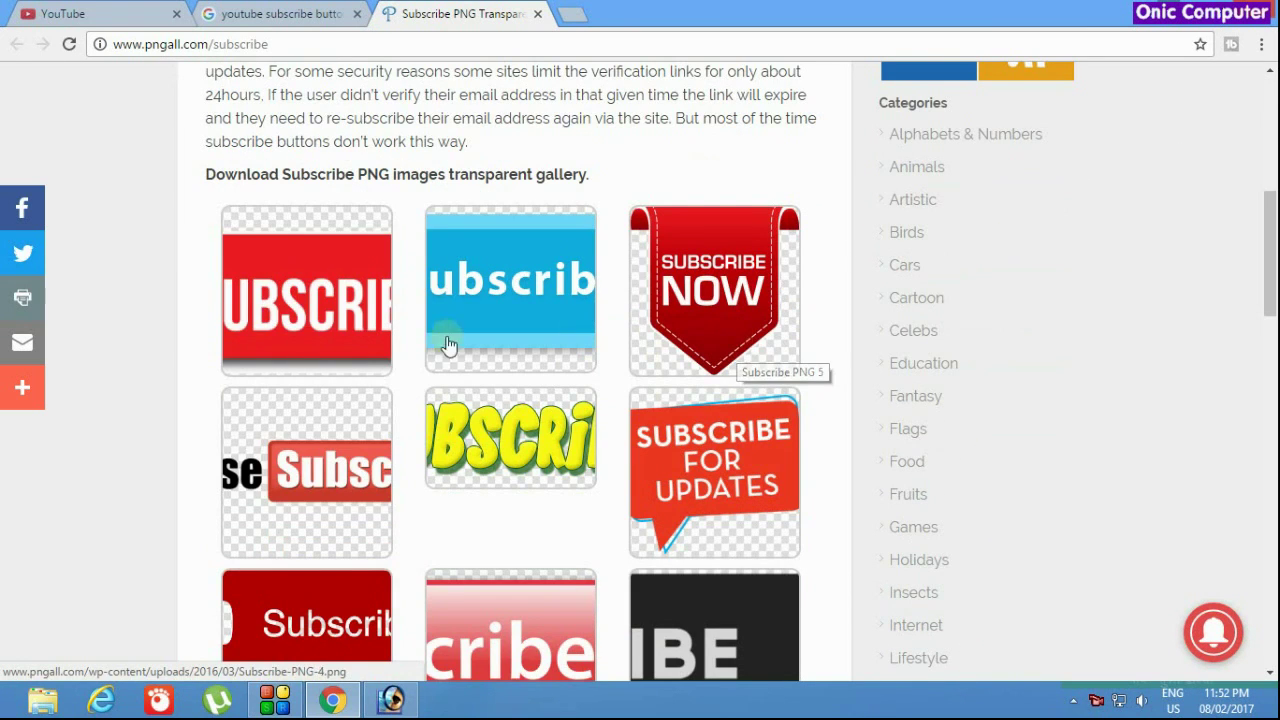
pyautogui.scroll(-2, 707, 290)
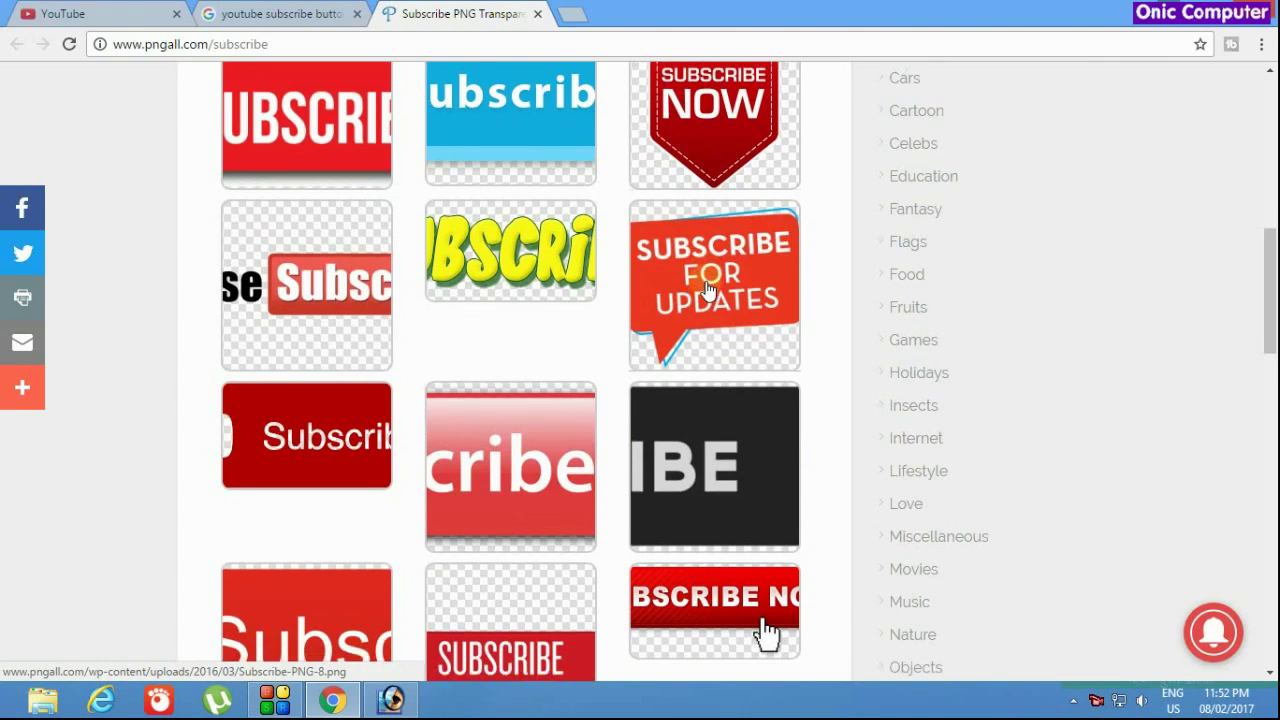
pyautogui.scroll(-5, 707, 289)
pyautogui.scroll(5, 694, 303)
pyautogui.scroll(2, 694, 303)
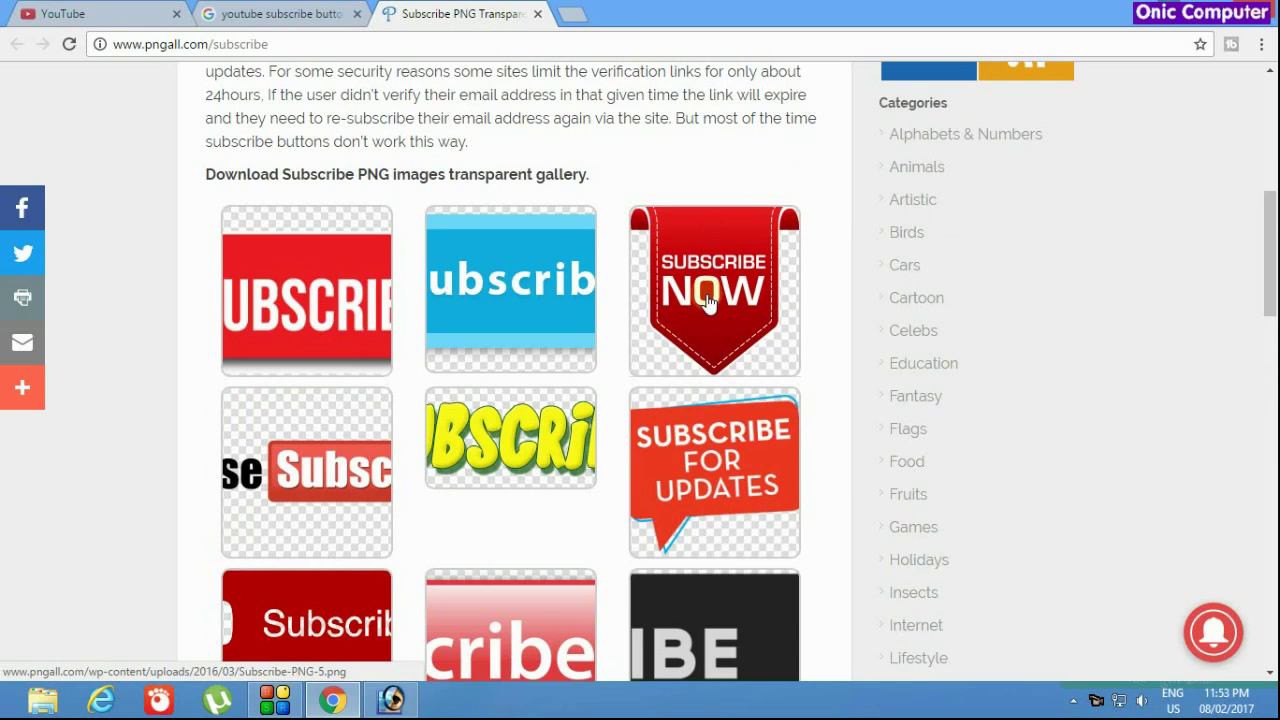
pyautogui.click(707, 300)
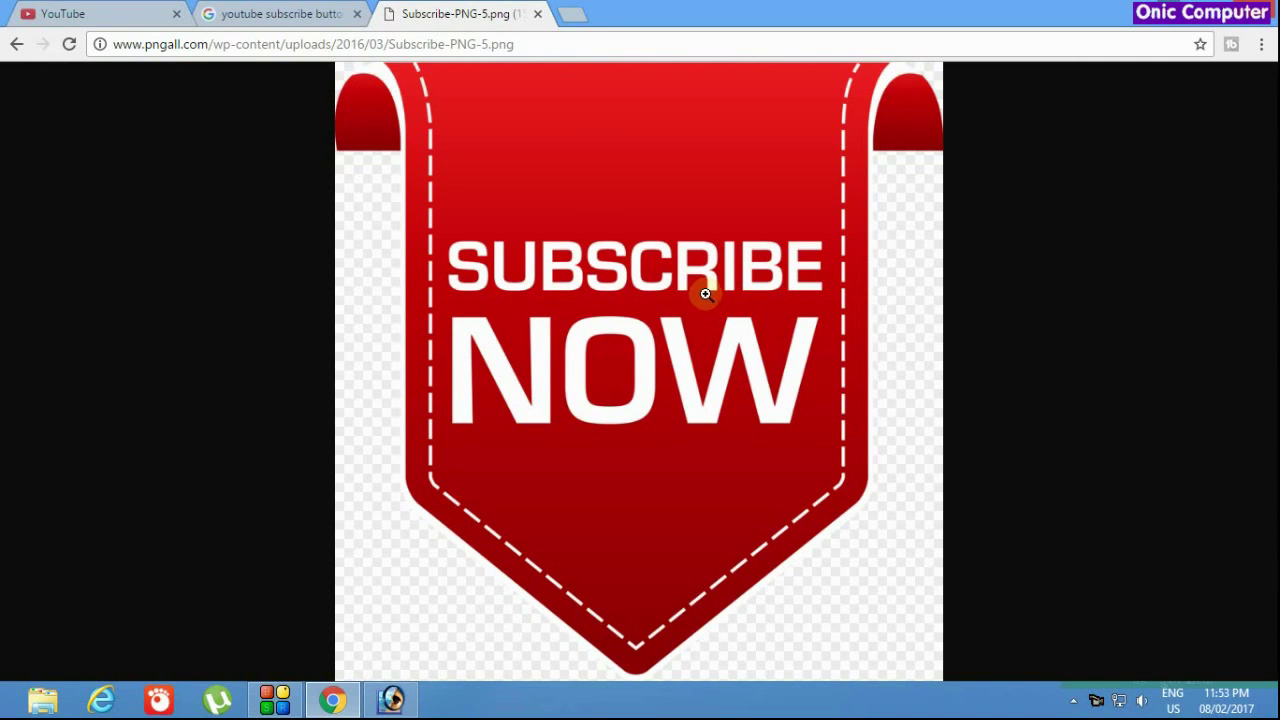
# Step: Save the ribbon image as the PNG file Subscribe-PNG-5 in the Green Garden folder
pyautogui.rightClick(575, 152)
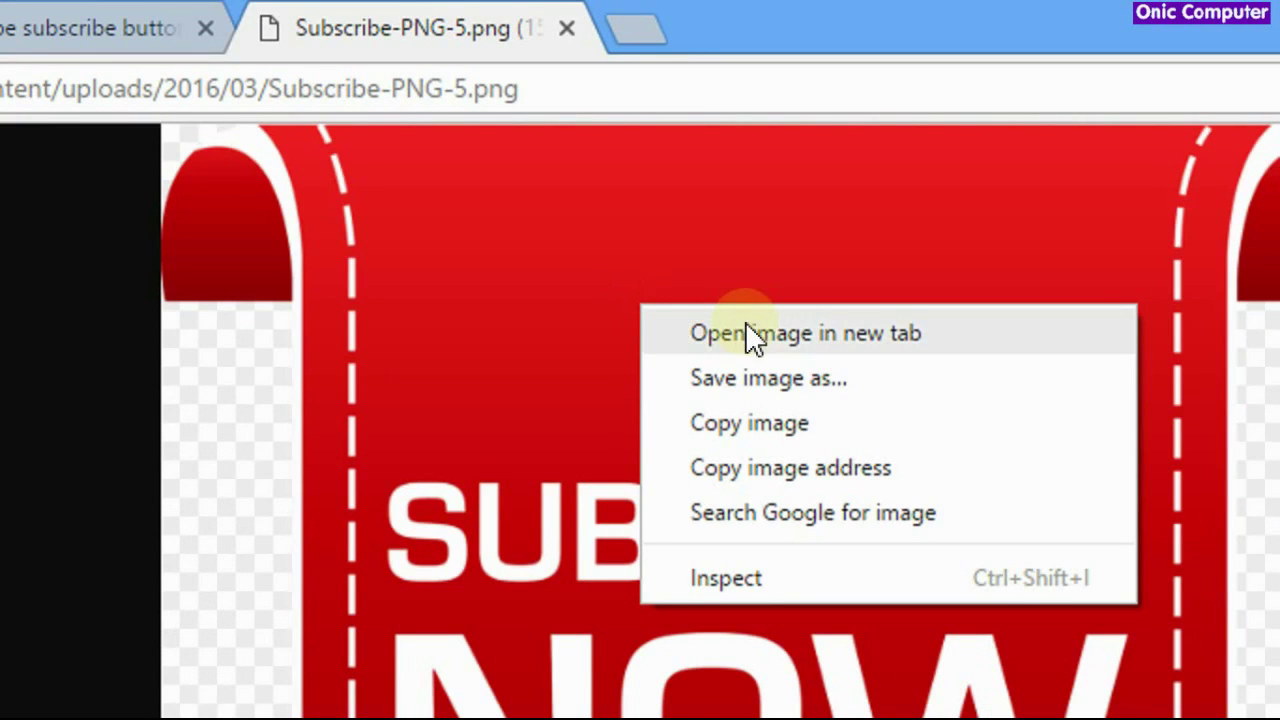
pyautogui.click(893, 380)
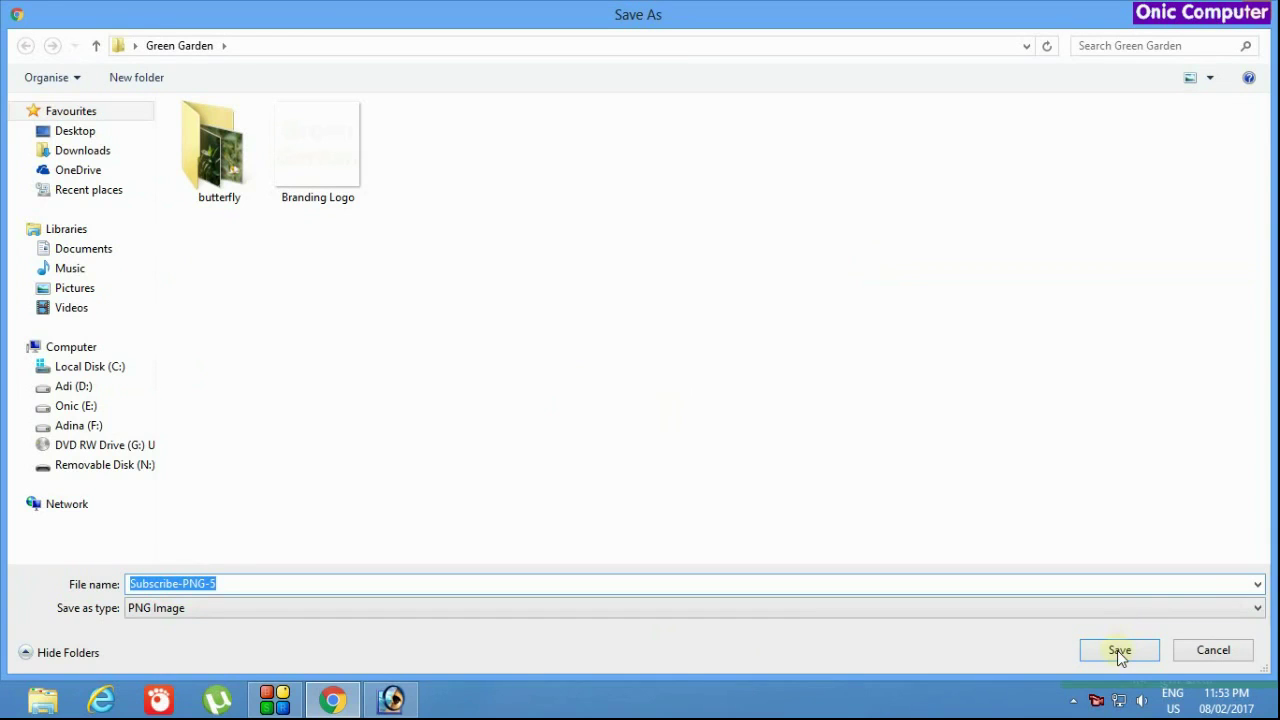
pyautogui.click(1120, 651)
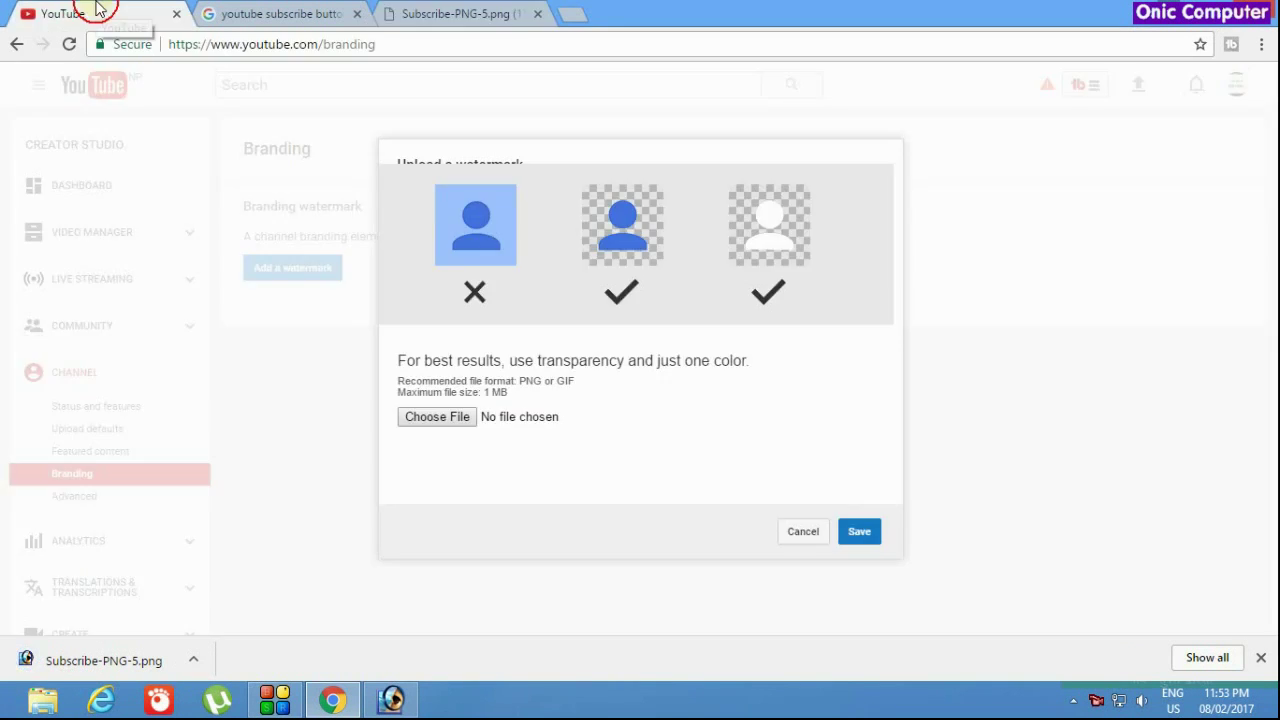
# Step: Return to the YouTube branding page and upload and save Subscribe-PNG-5.png as the channel's watermark
pyautogui.click(98, 9)
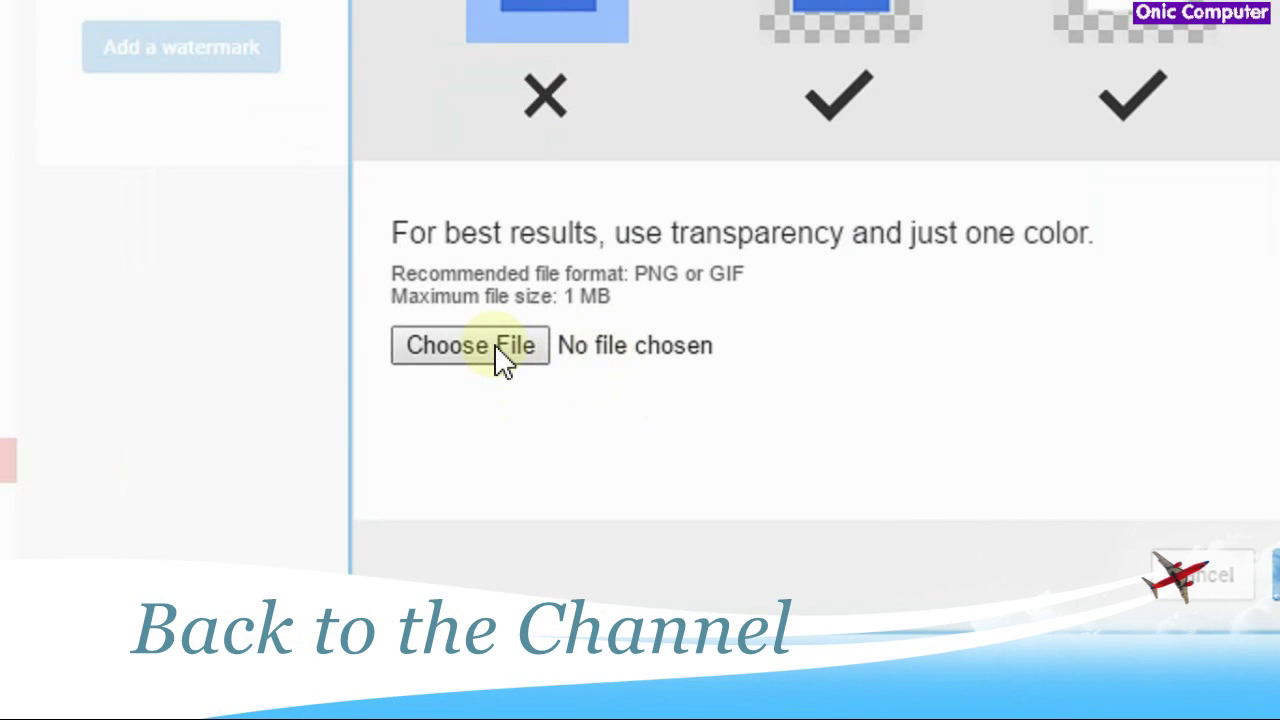
pyautogui.click(496, 349)
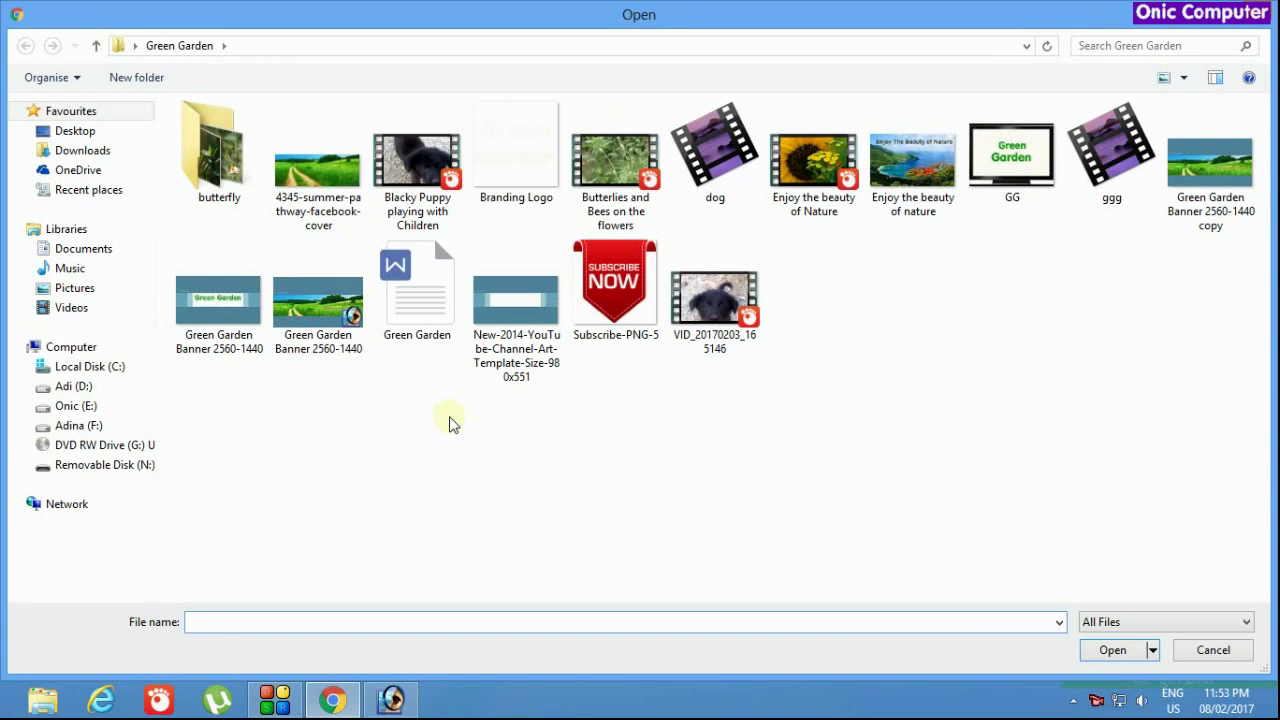
pyautogui.doubleClick(616, 304)
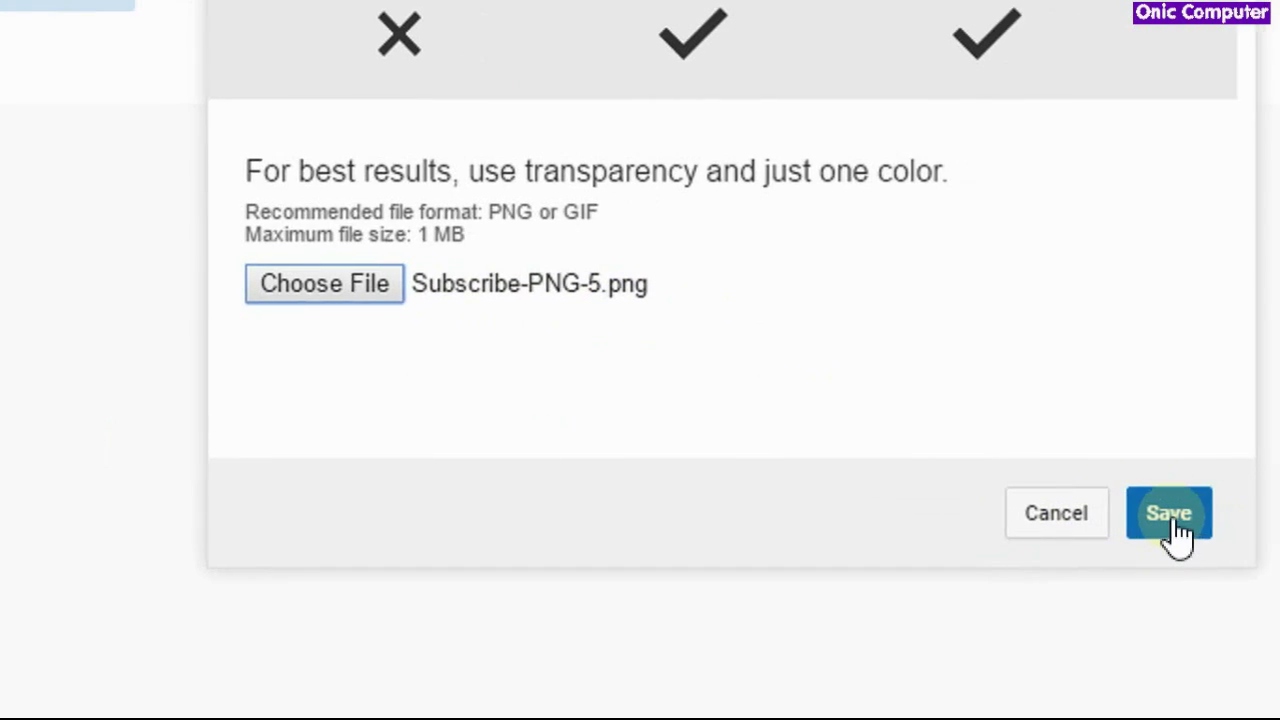
pyautogui.click(1141, 518)
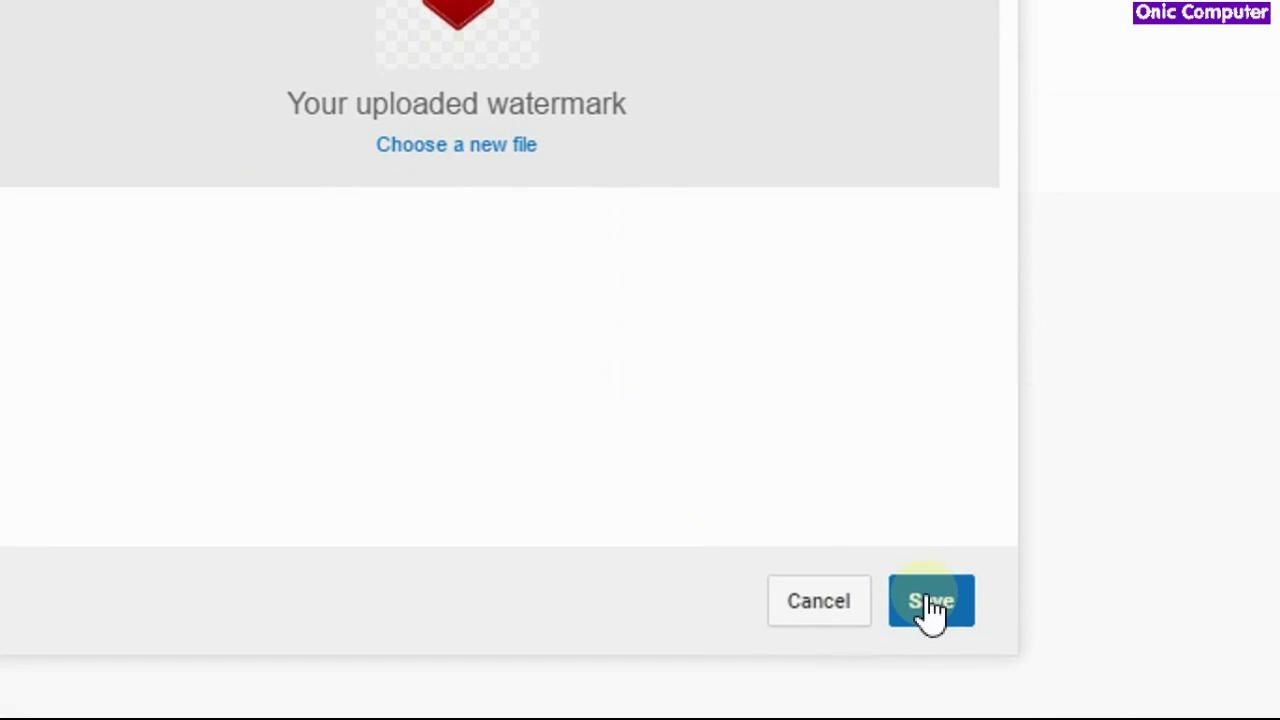
pyautogui.click(930, 552)
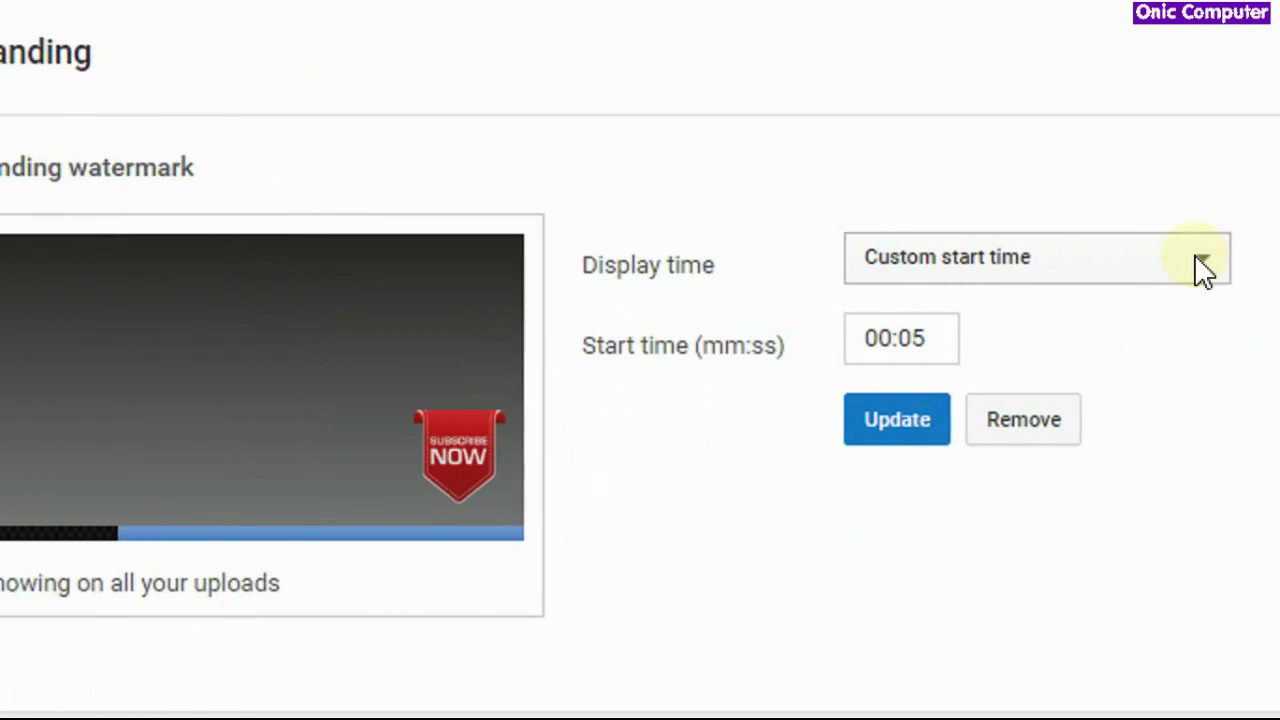
# Step: Set the branding watermark's display time to Entire video and update the setting
pyautogui.click(1202, 268)
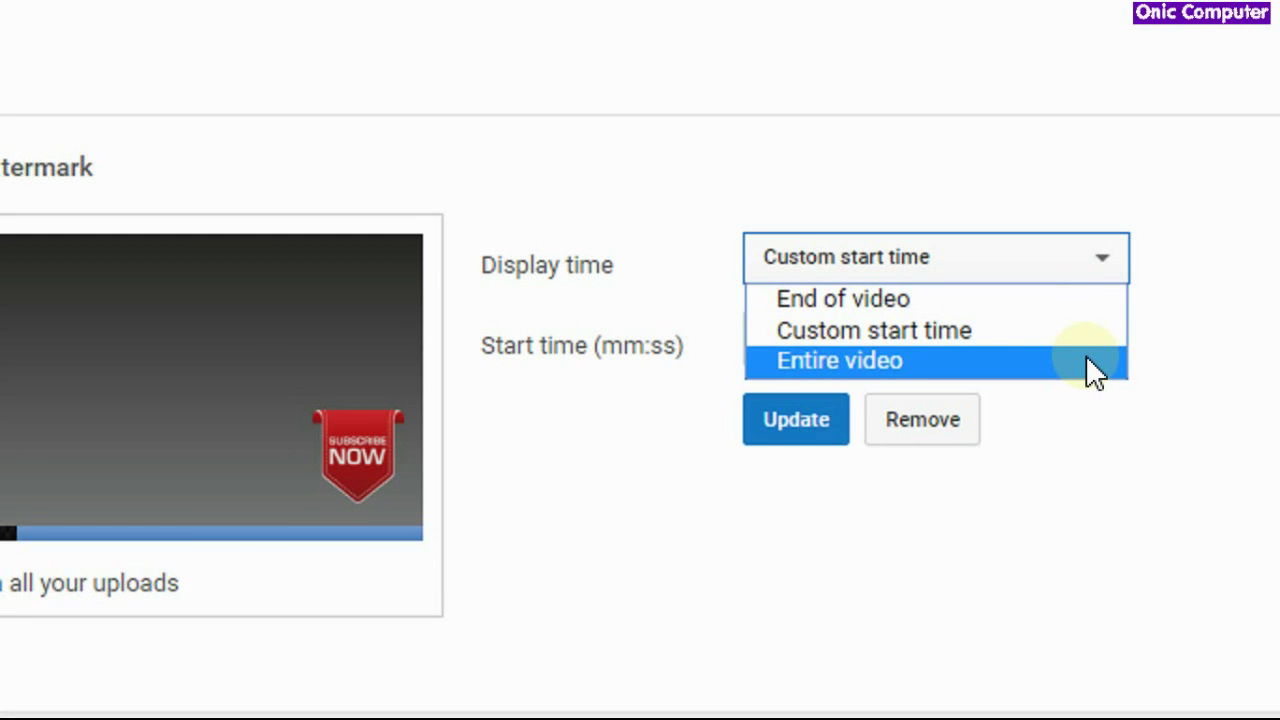
pyautogui.click(1088, 358)
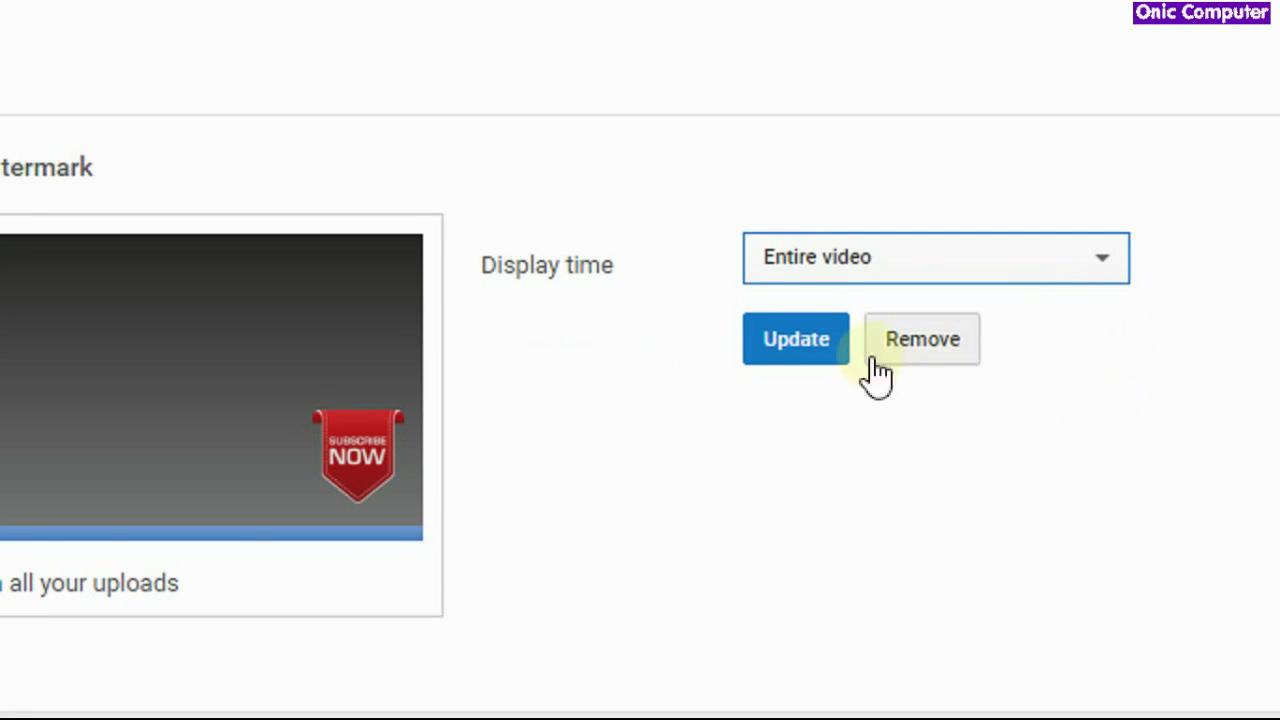
pyautogui.click(796, 341)
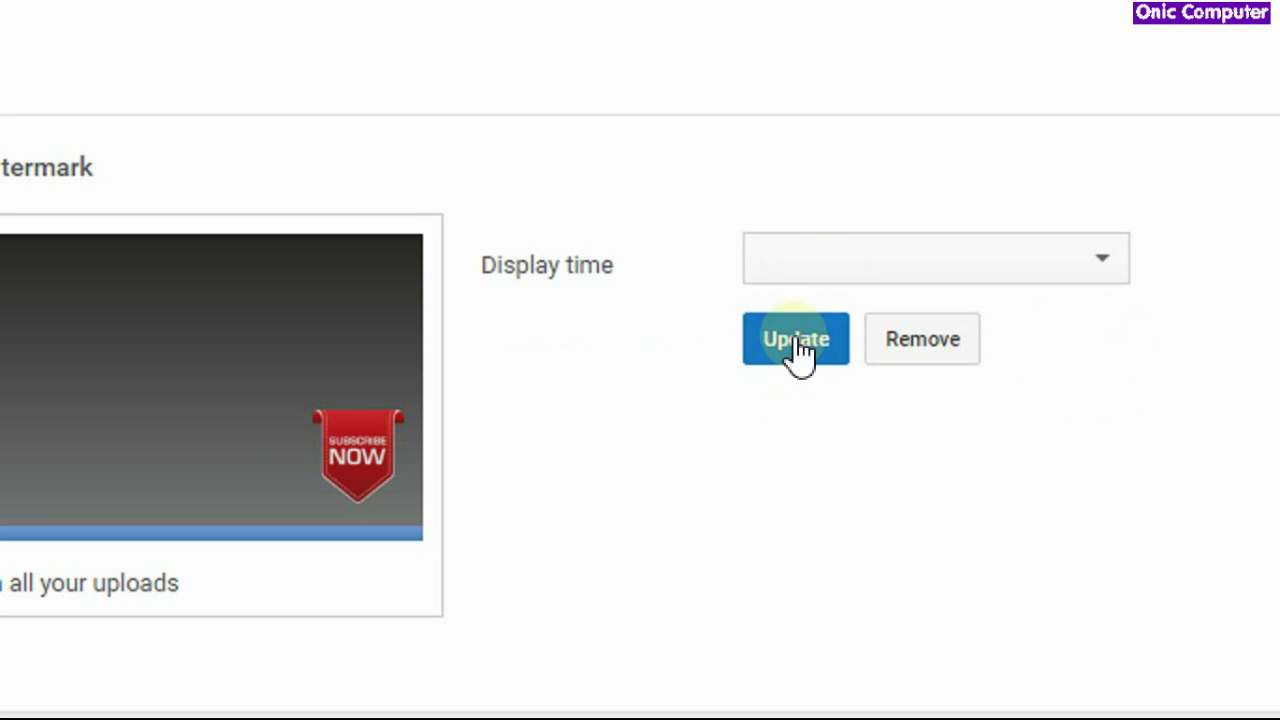
pyautogui.click(749, 429)
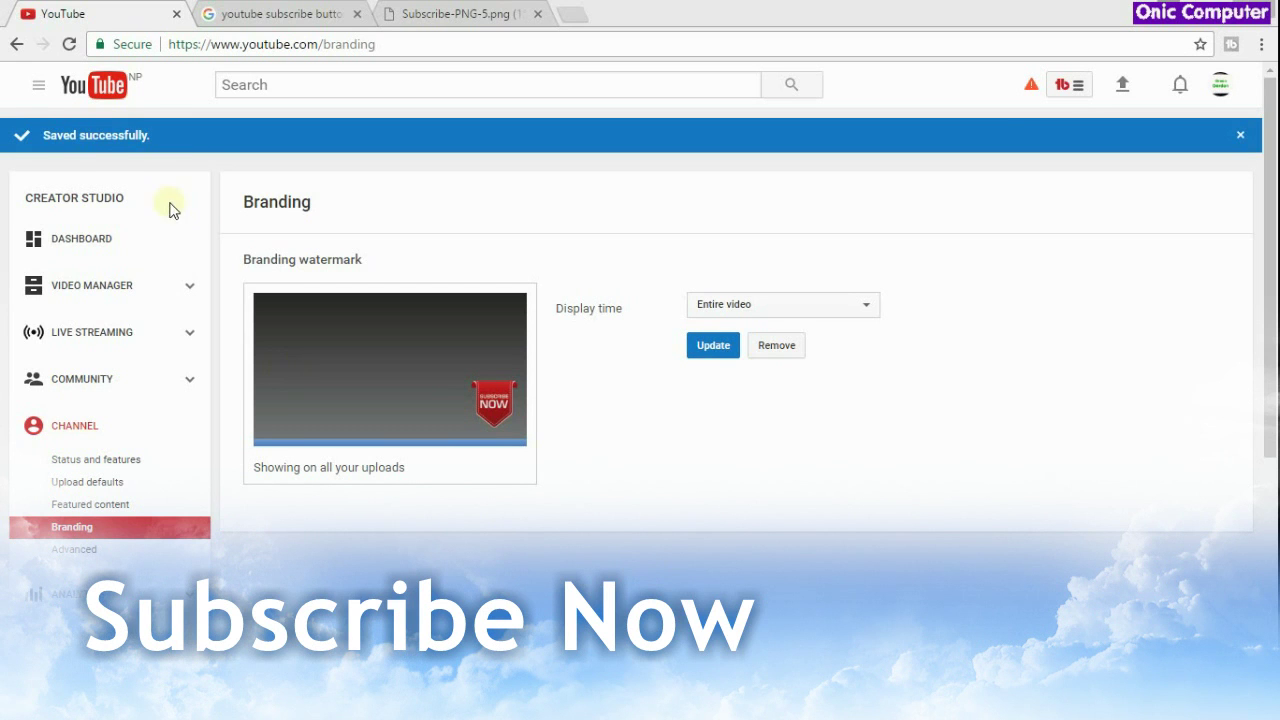
# Step: Play "Enjoy the beauty of Nature" from the own channel, pause it and check the watermark on the video
pyautogui.click(39, 88)
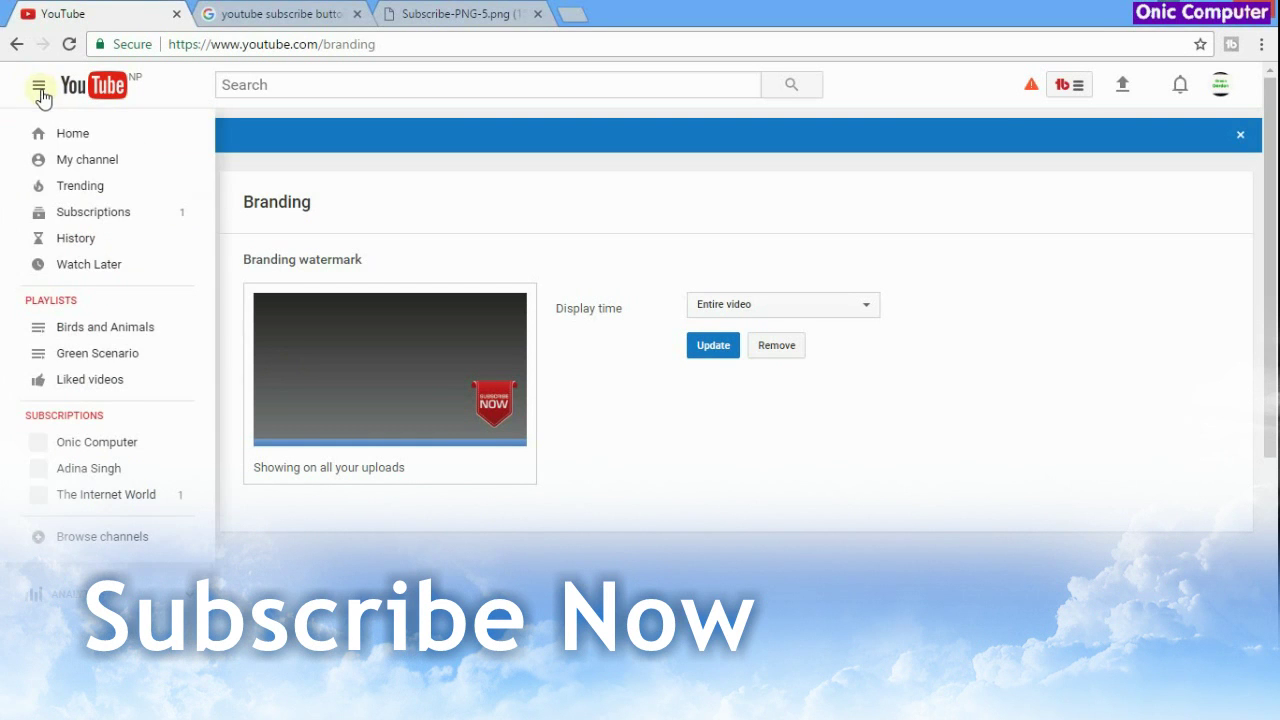
pyautogui.click(86, 160)
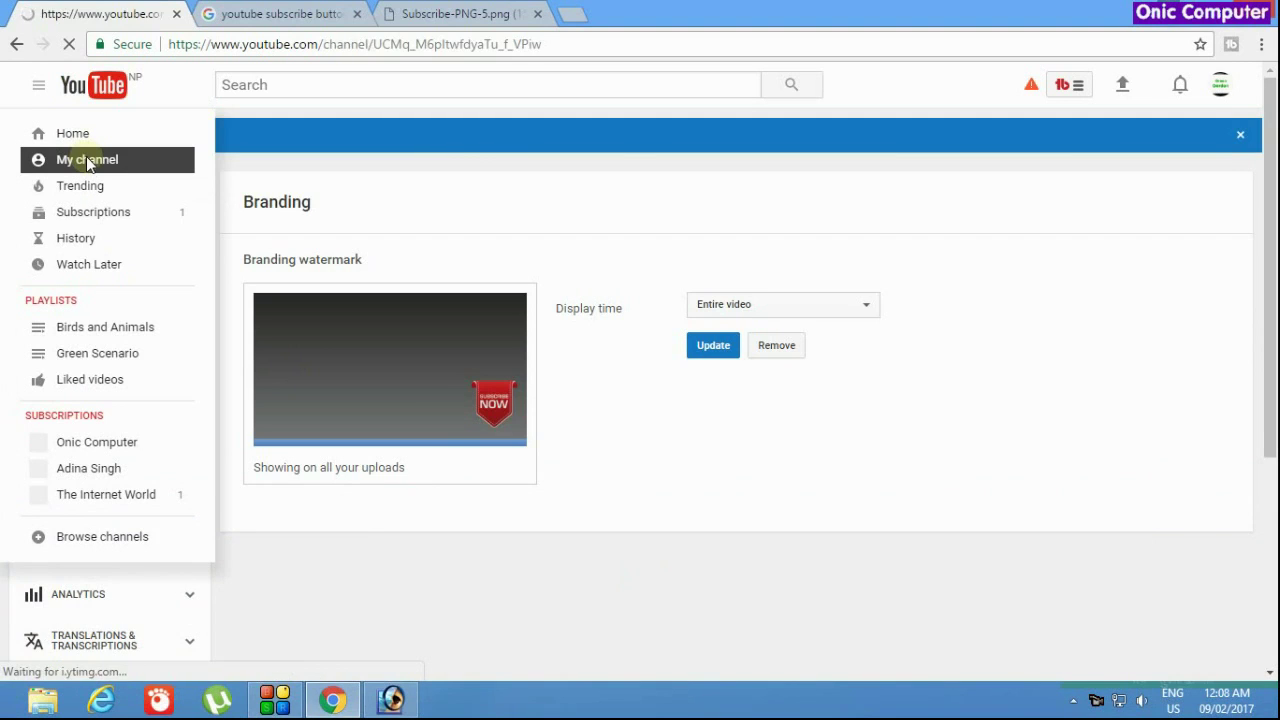
pyautogui.scroll(-3, 786, 471)
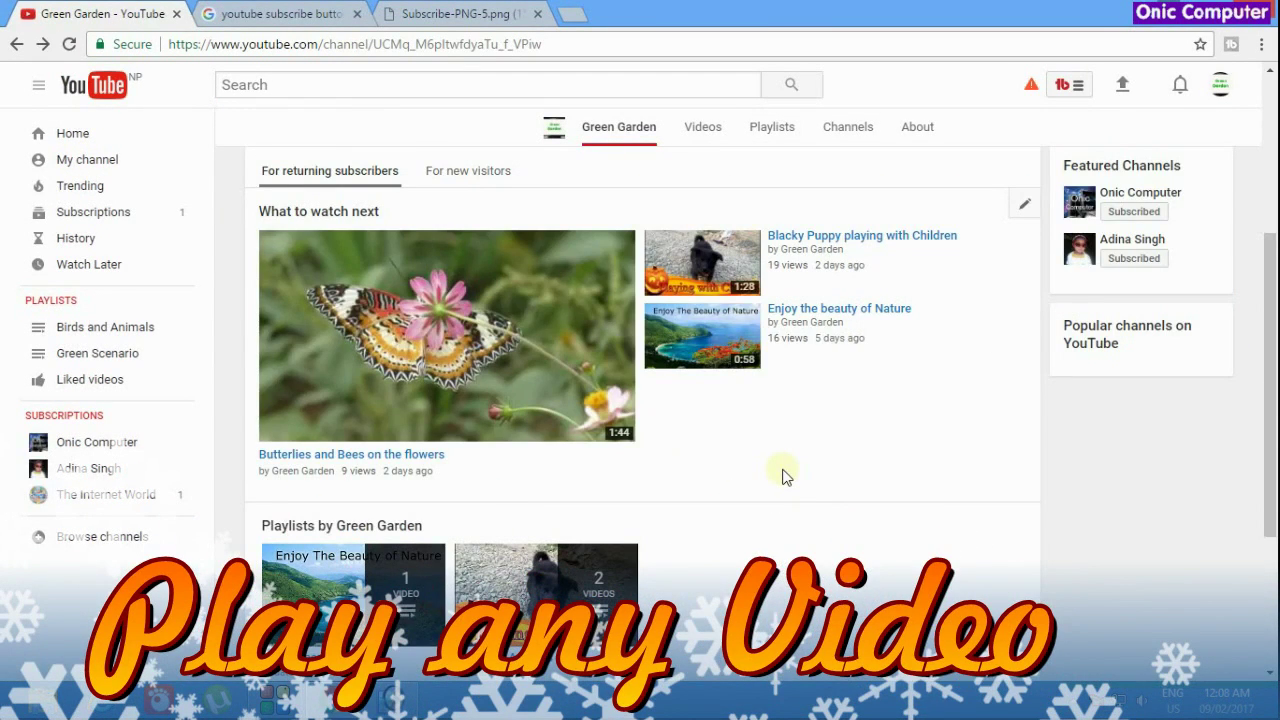
pyautogui.click(702, 318)
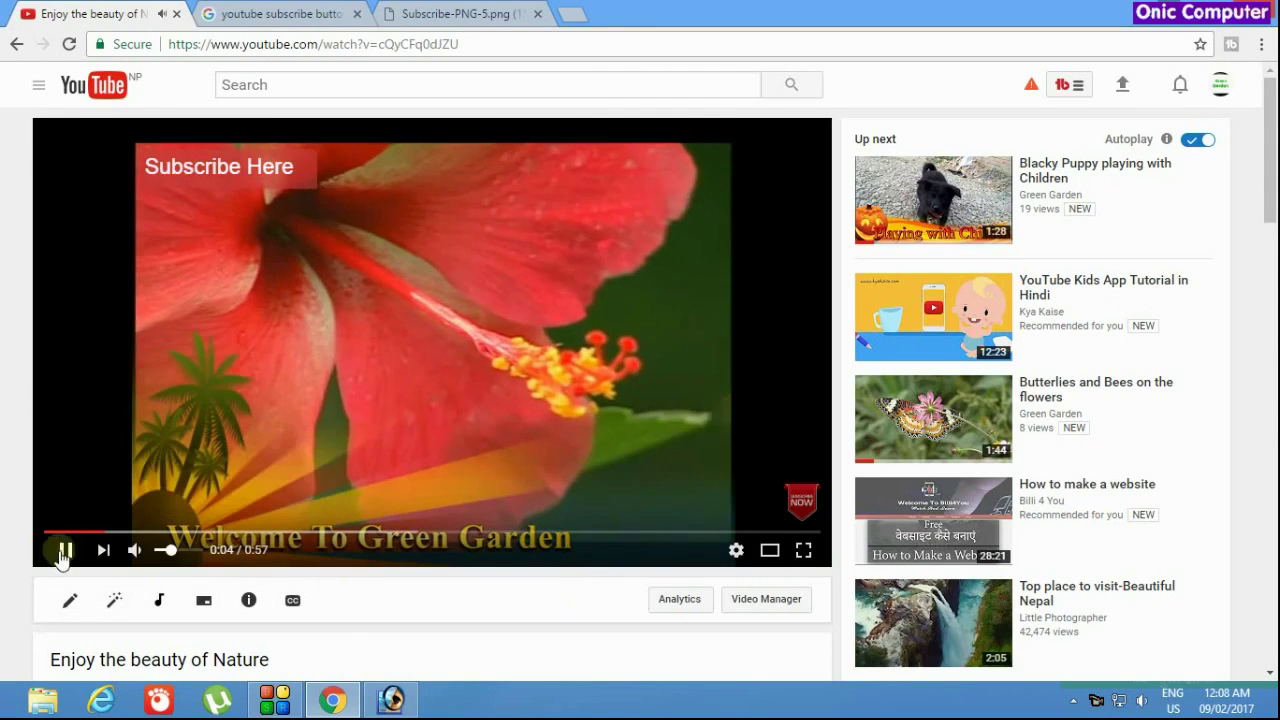
pyautogui.click(64, 550)
pyautogui.moveTo(815, 498)
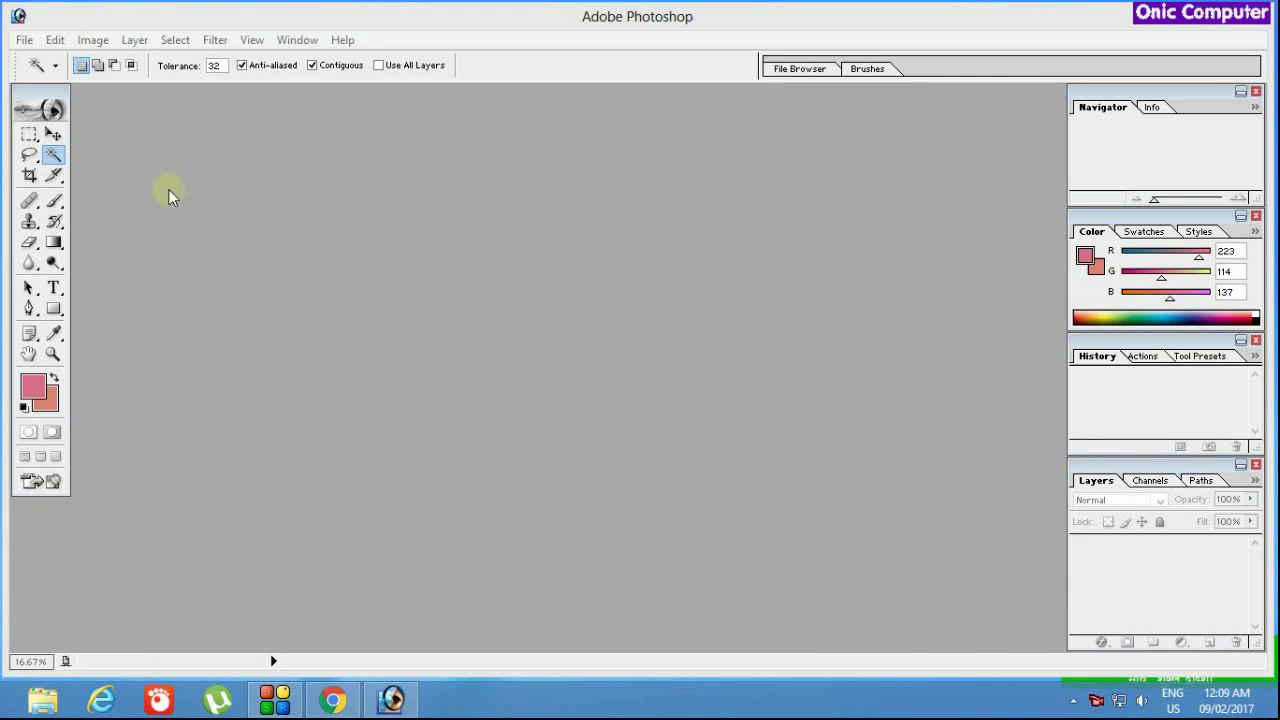
# Step: Switch to Adobe Photoshop and start a new document with its contents set to Transparent
pyautogui.click(25, 41)
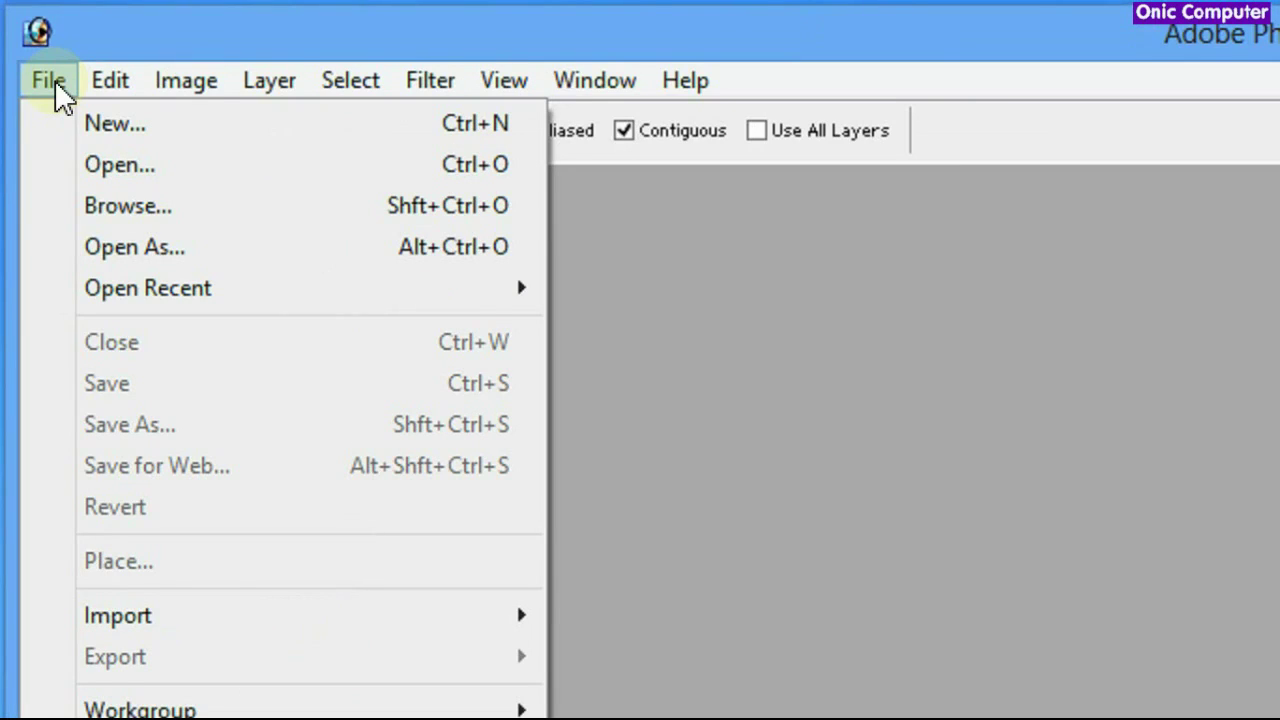
pyautogui.click(99, 115)
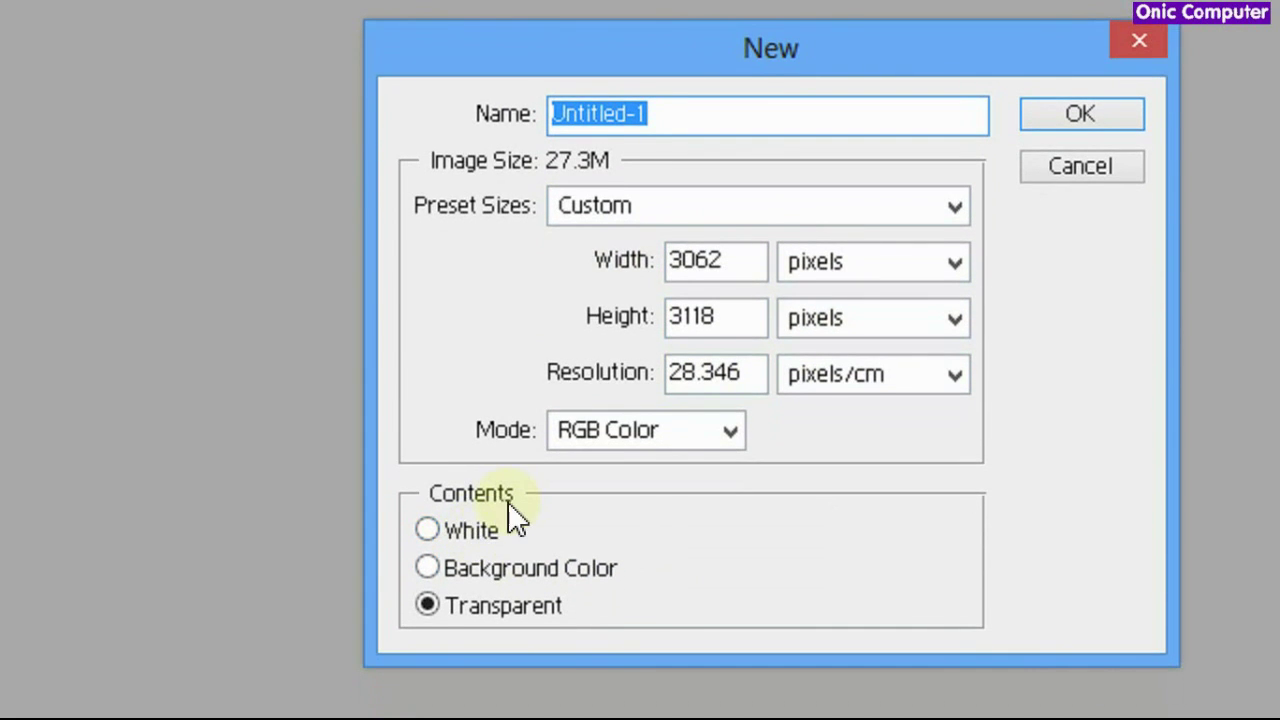
pyautogui.click(481, 530)
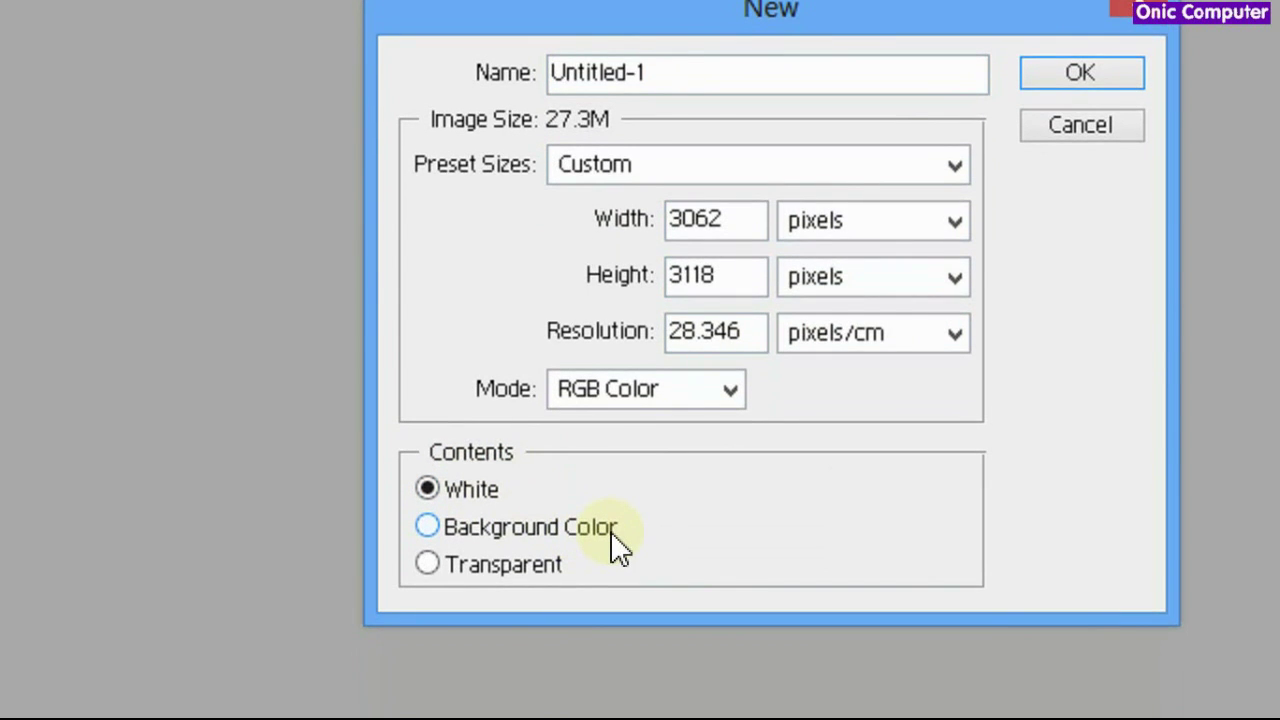
pyautogui.click(610, 542)
pyautogui.click(556, 545)
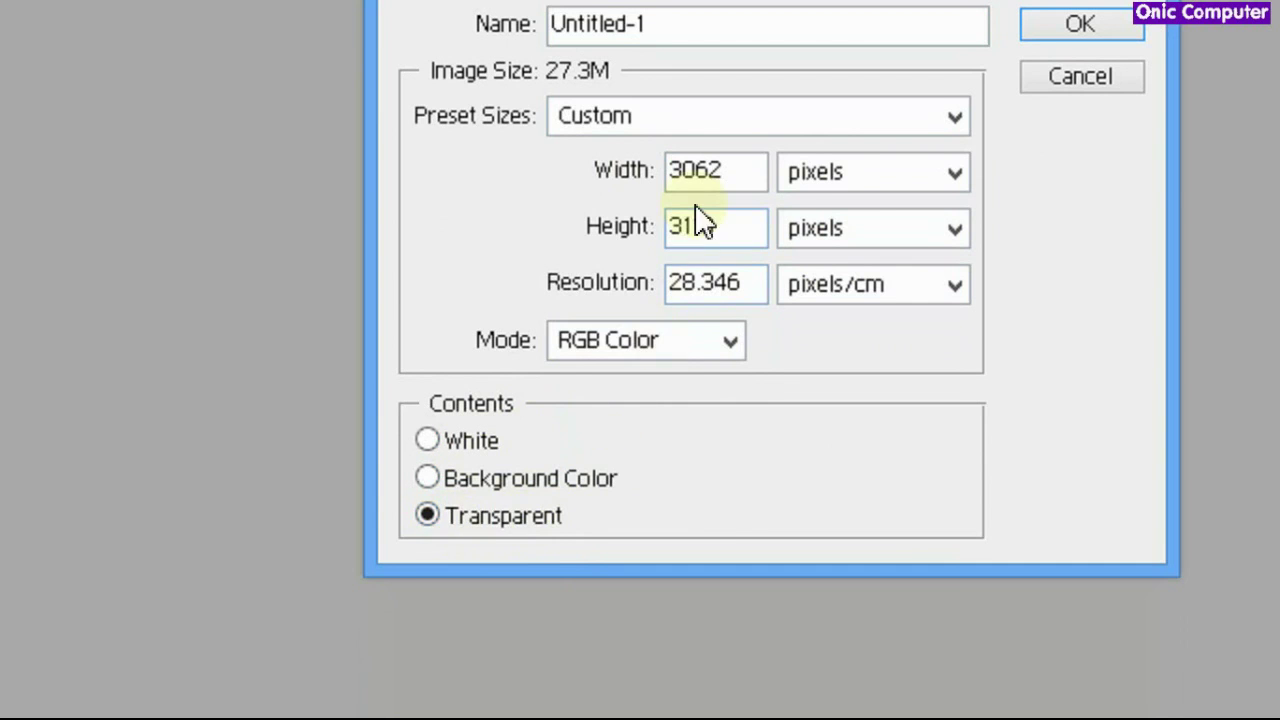
# Step: Name the new document "subscribe button"
pyautogui.click(597, 34)
pyautogui.doubleClick(597, 134)
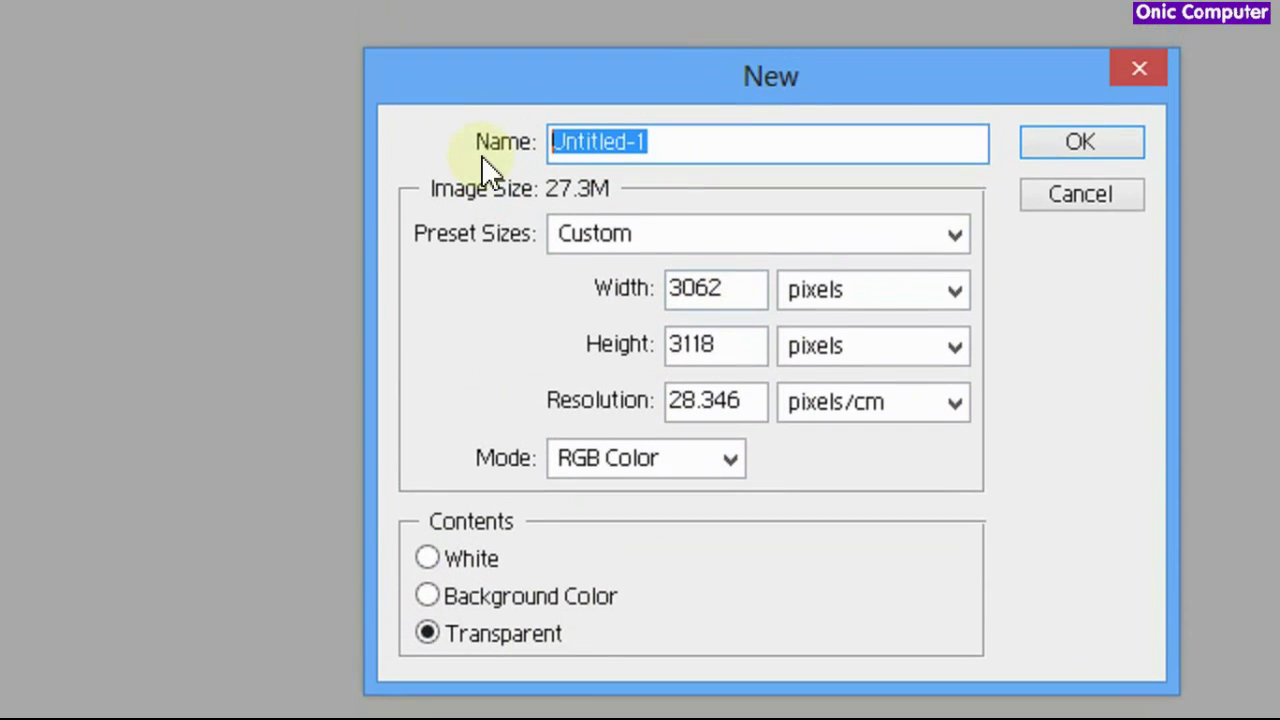
pyautogui.write('s')
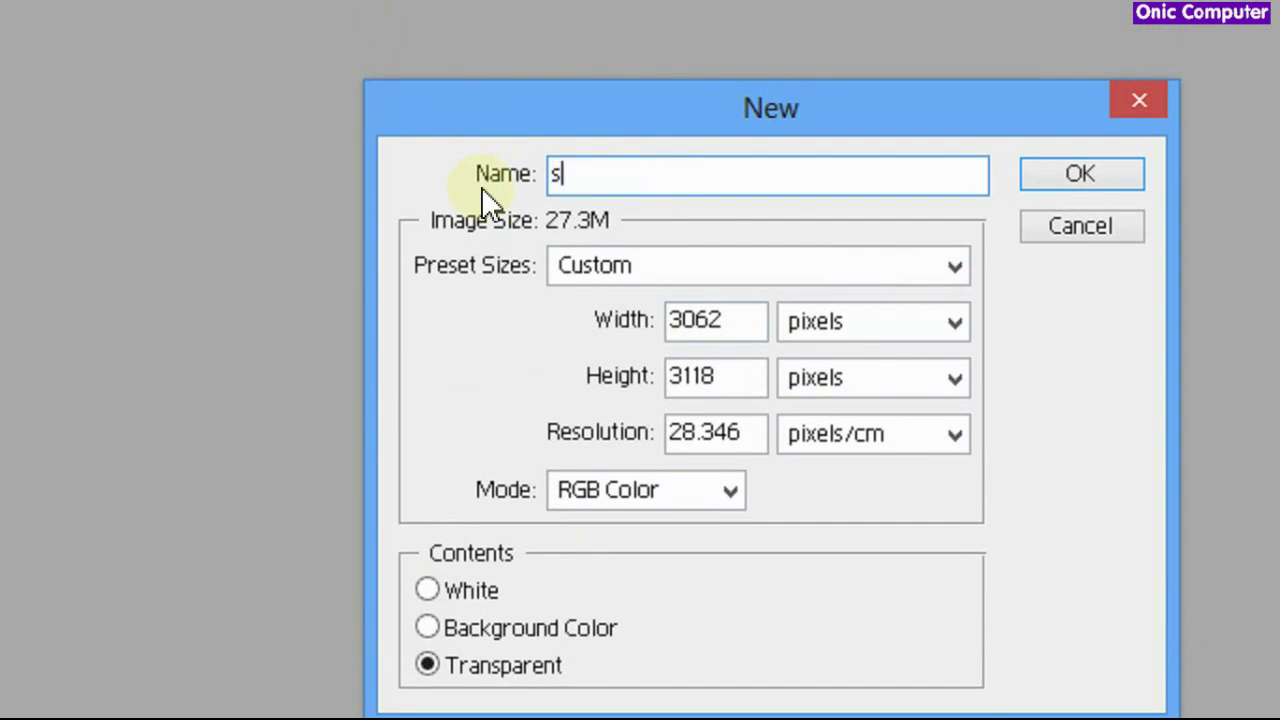
pyautogui.write('ubscribe buy')
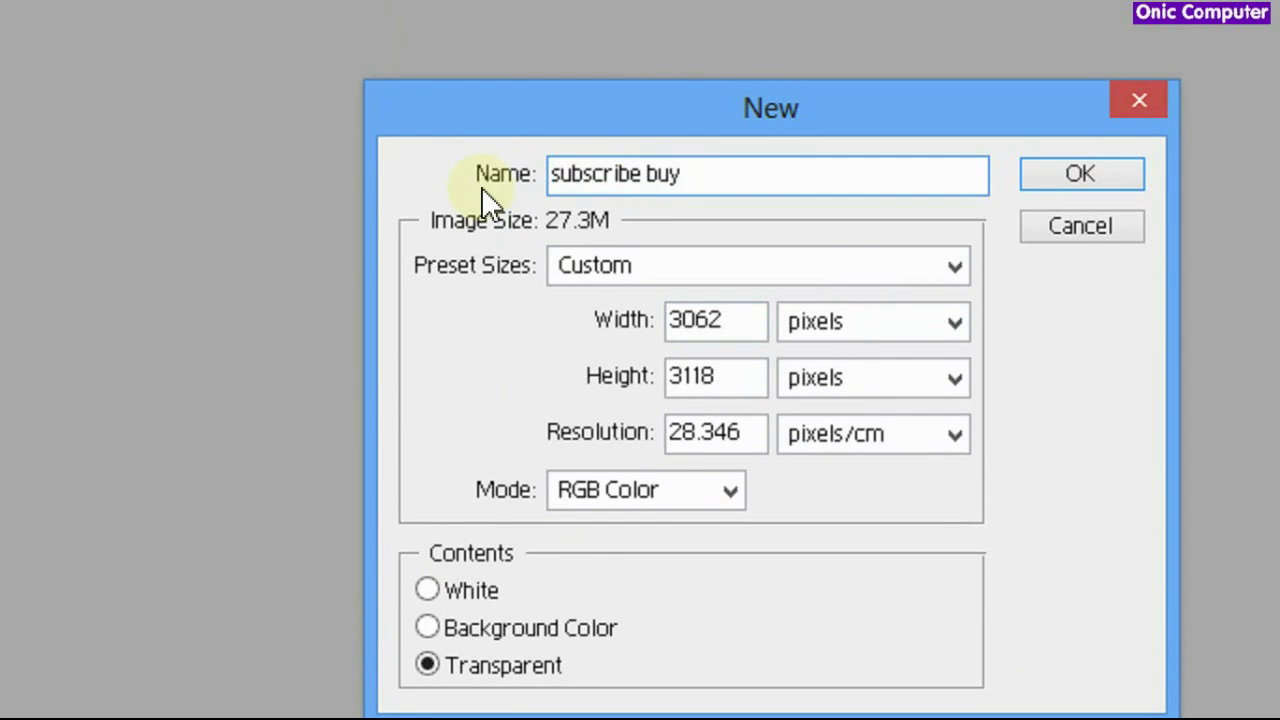
pyautogui.press('BackSpace')
pyautogui.write('tton')
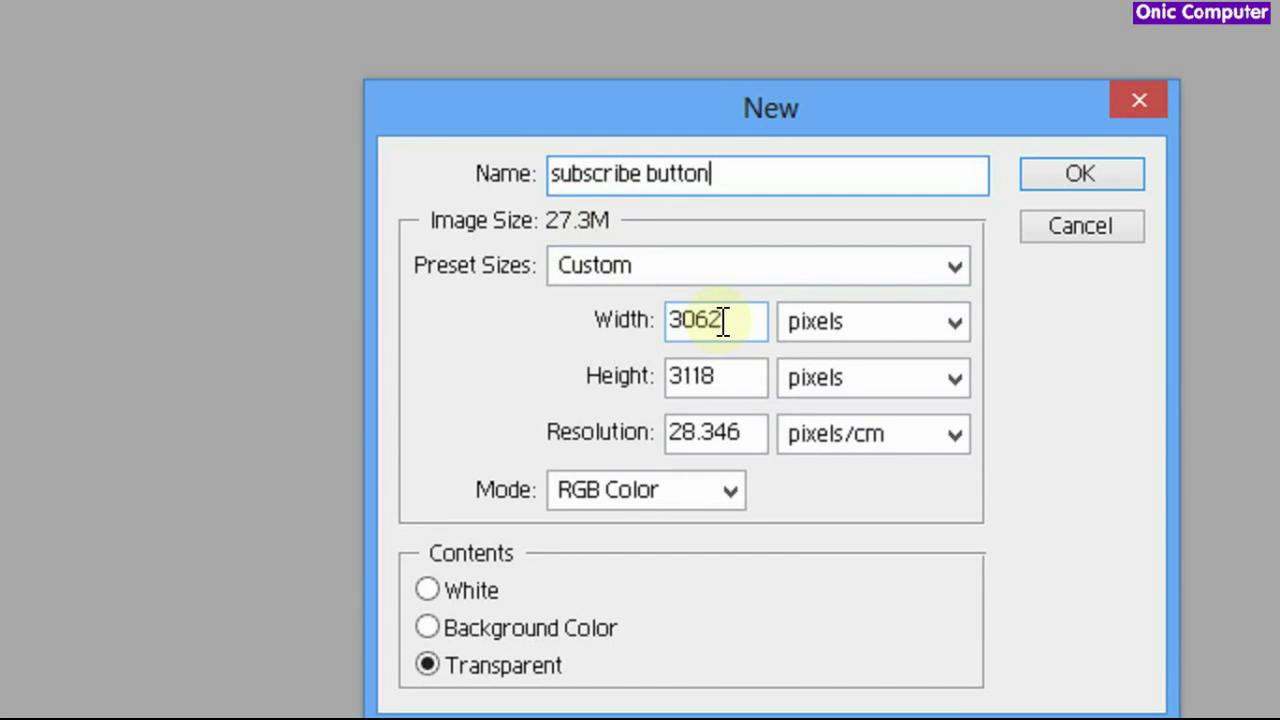
# Step: Set the new document's width and height to 300 pixels each and create it
pyautogui.doubleClick(664, 322)
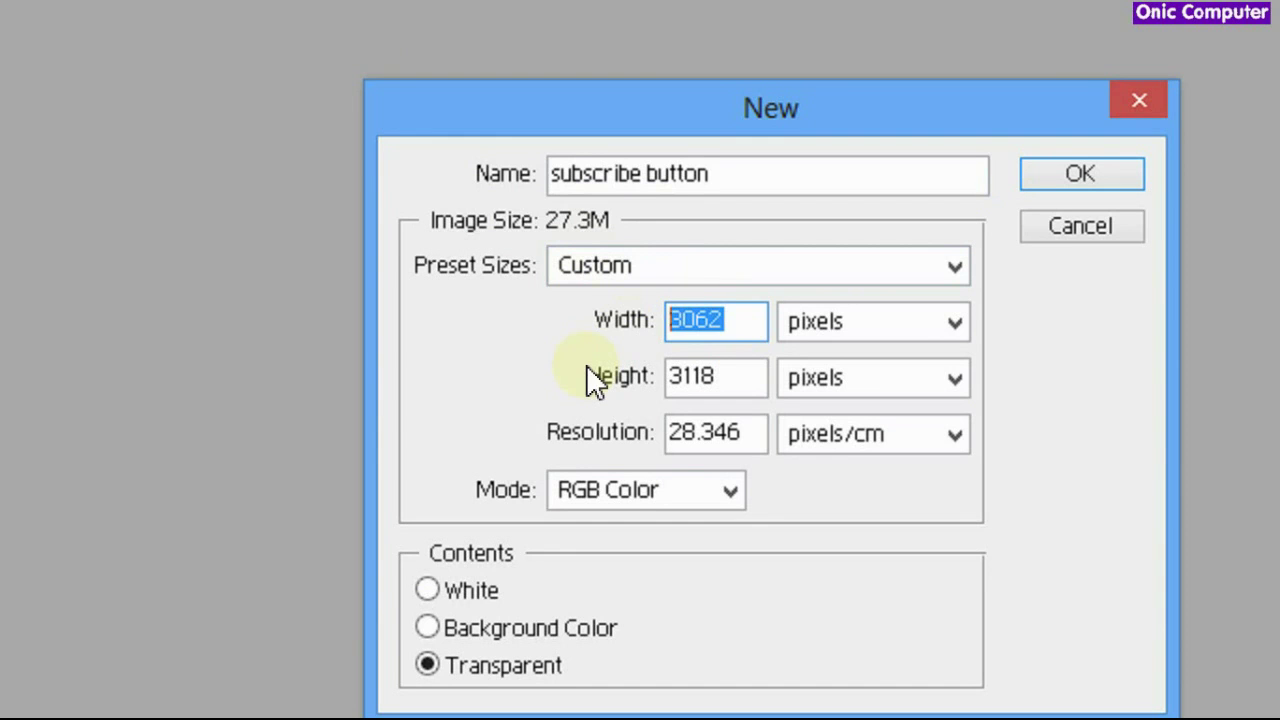
pyautogui.write('300')
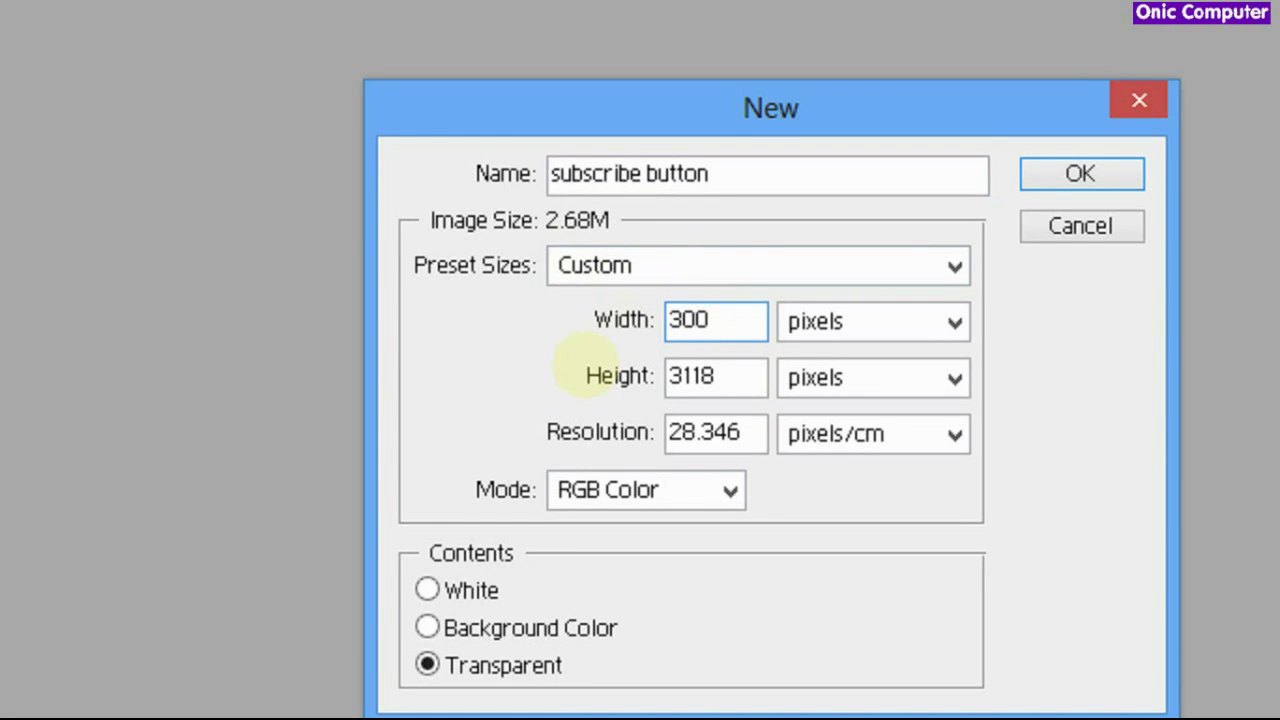
pyautogui.doubleClick(645, 383)
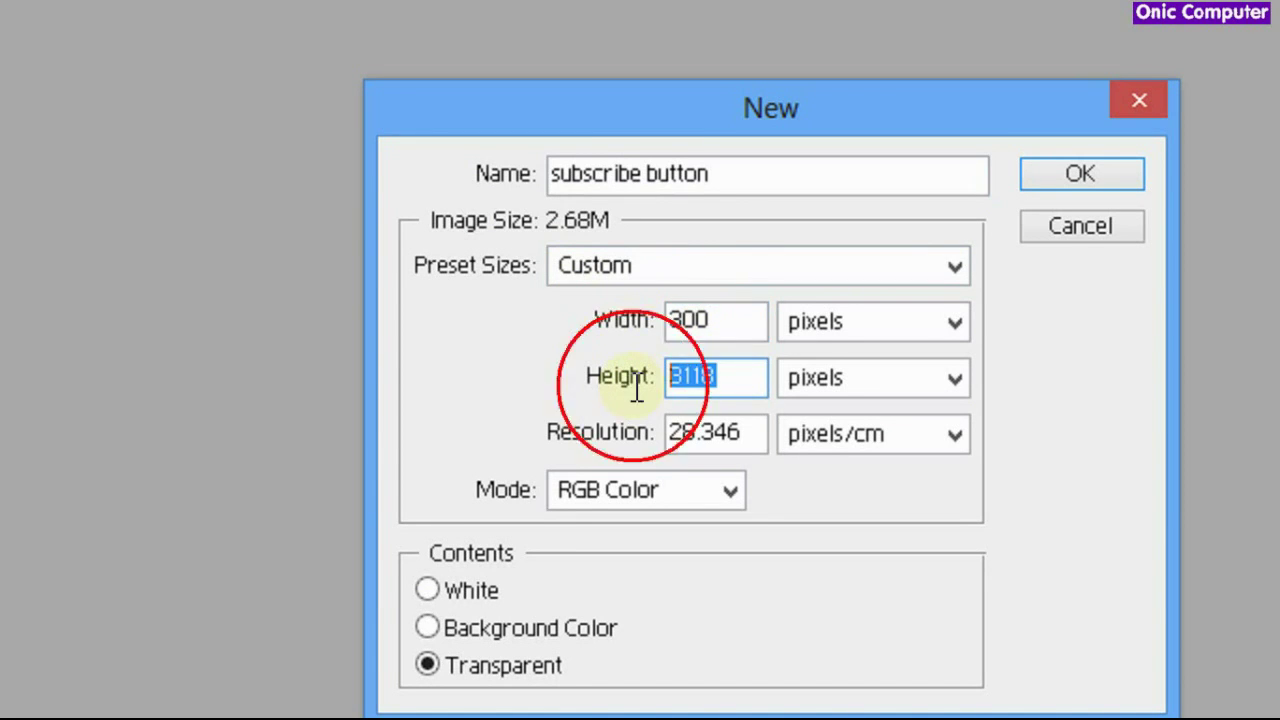
pyautogui.write('300')
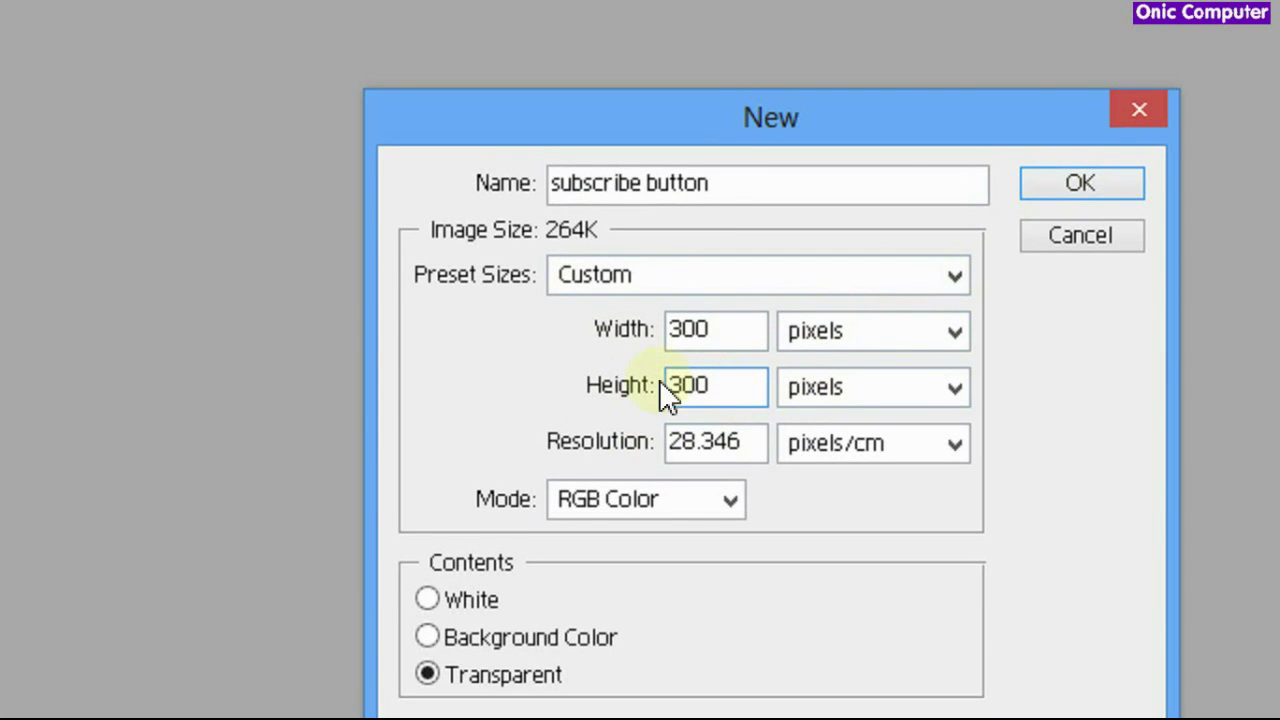
pyautogui.click(1077, 188)
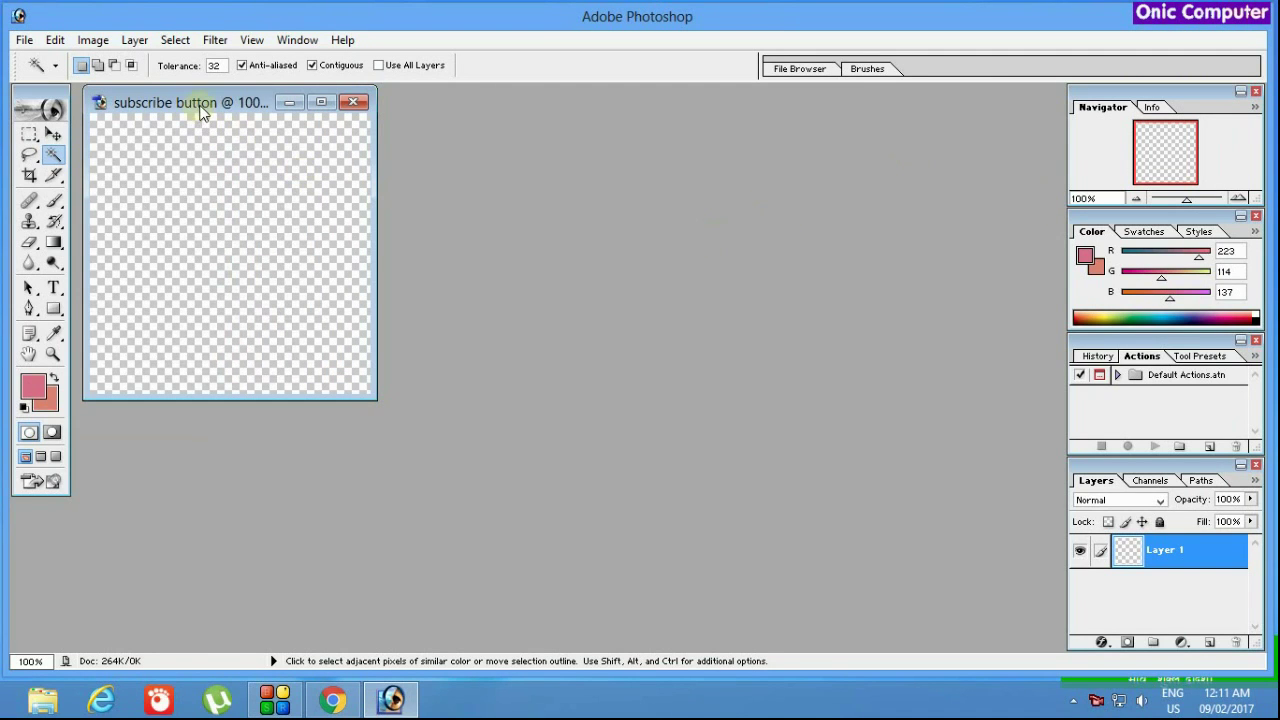
# Step: Add the text "Green" in 74 pt VAGRounded BT to the upper part of the canvas
pyautogui.moveTo(204, 104); pyautogui.dragTo(244, 126)
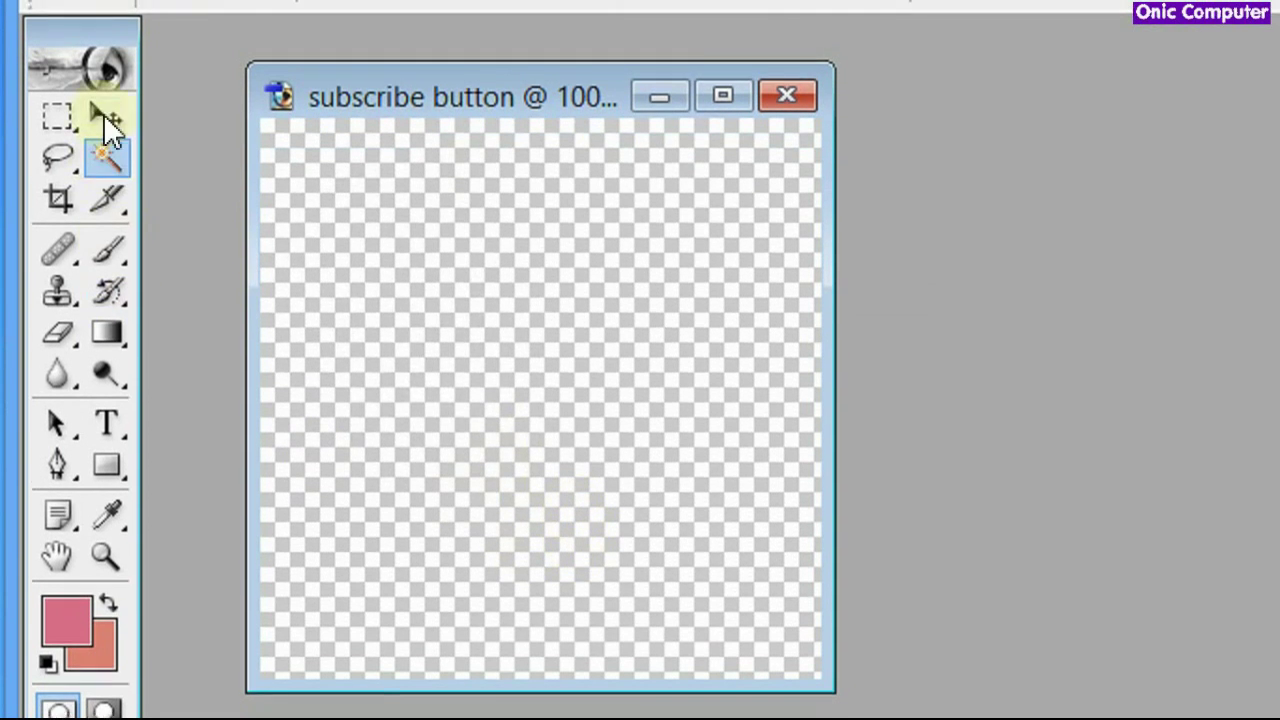
pyautogui.click(105, 108)
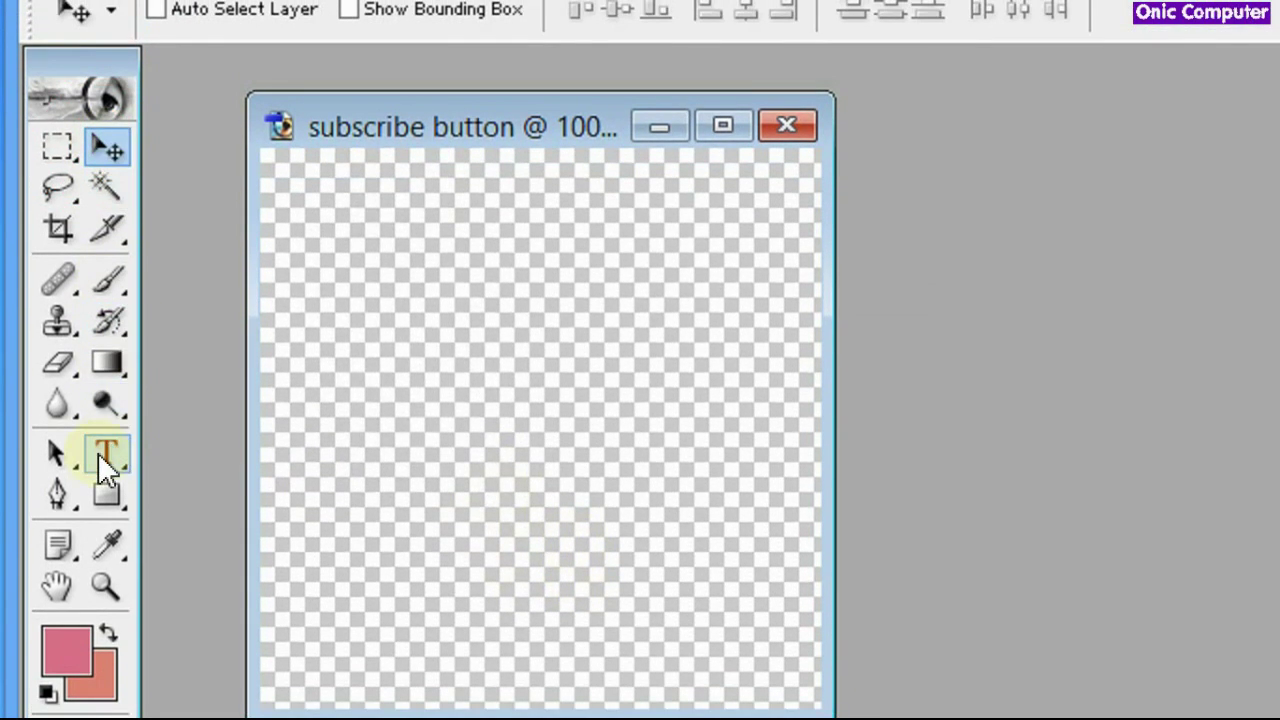
pyautogui.click(105, 455)
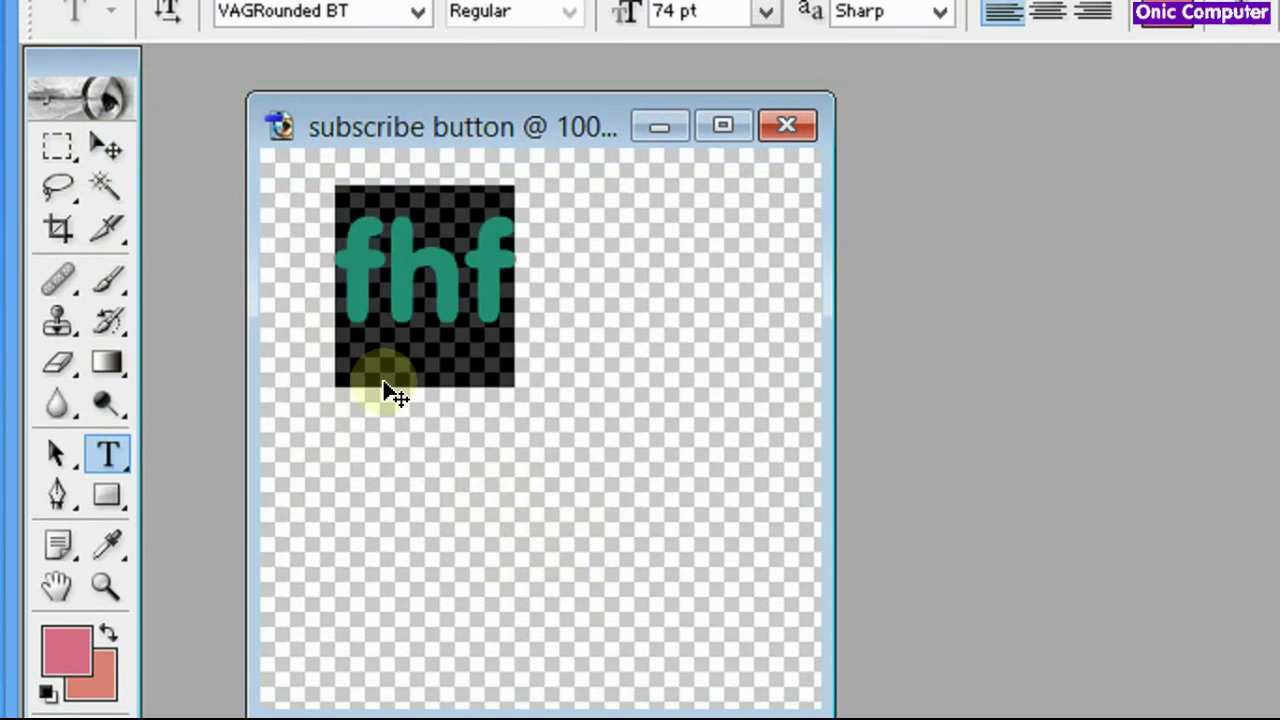
pyautogui.write('Ge')
pyautogui.press('BackSpace')
pyautogui.write('reen')
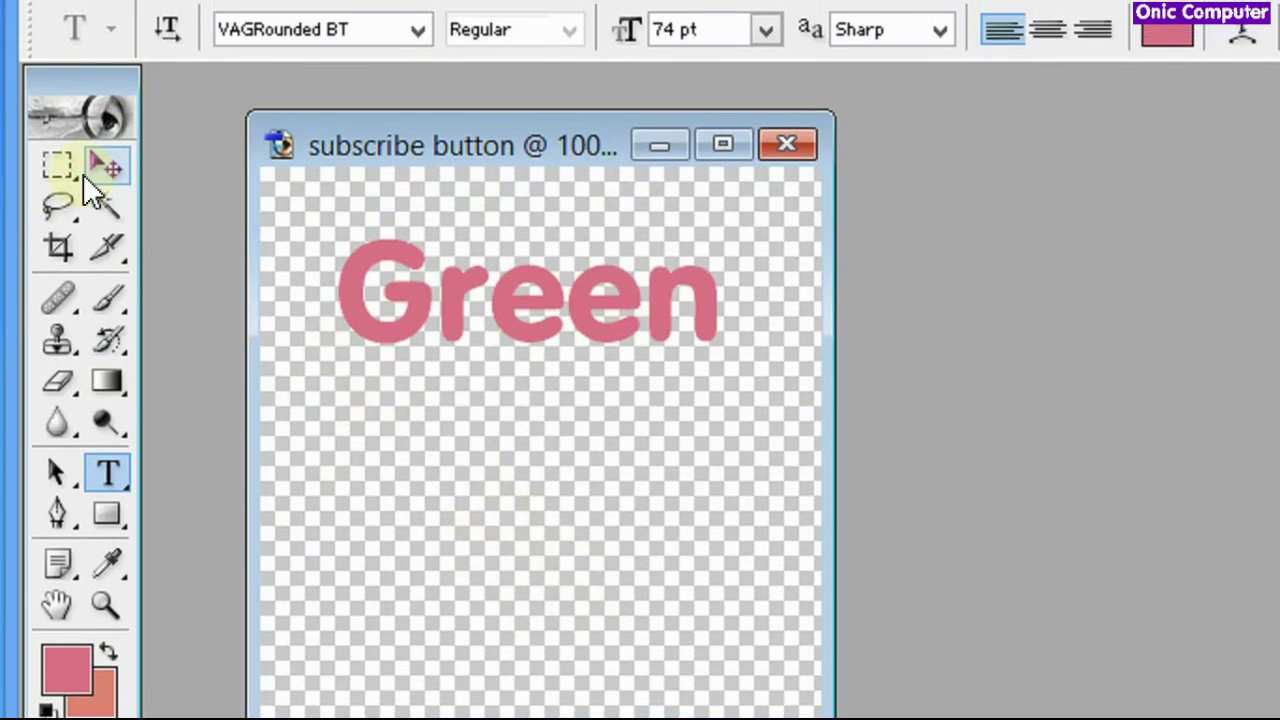
pyautogui.click(84, 178)
# Step: Add "Garden" as a separate 74 pt text below the word "Green"
pyautogui.click(107, 474)
pyautogui.click(277, 466)
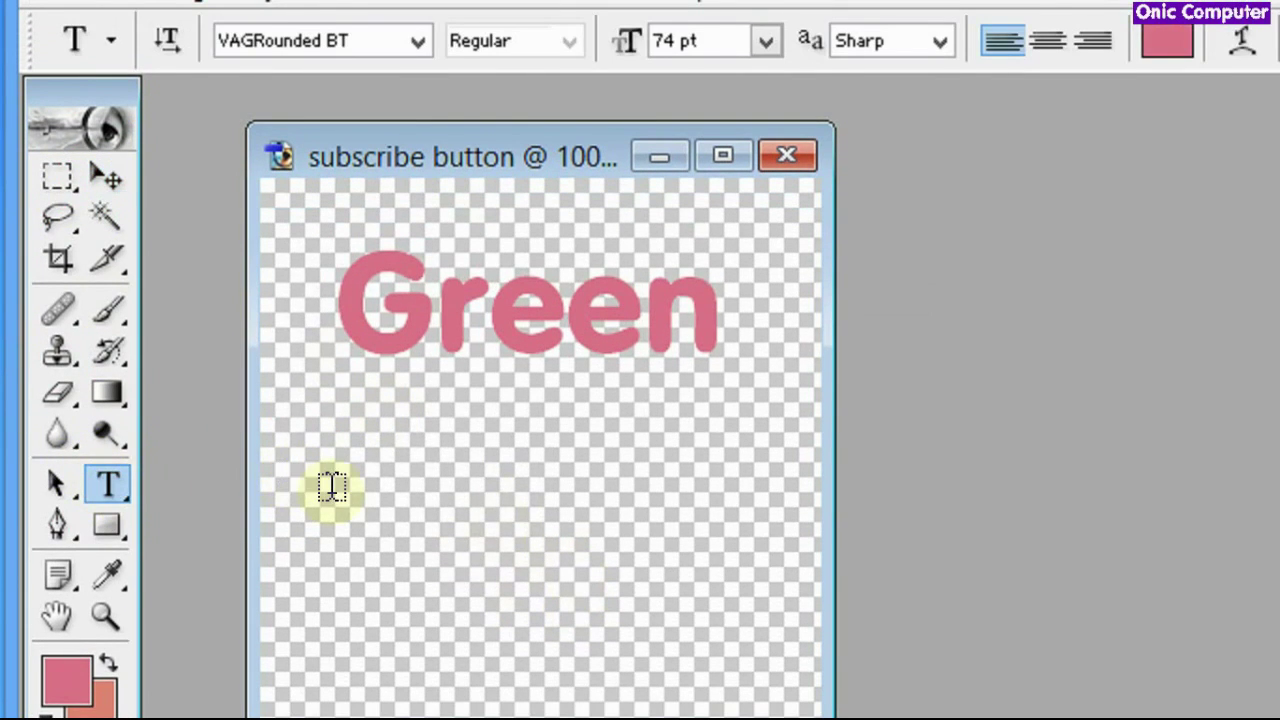
pyautogui.click(332, 487)
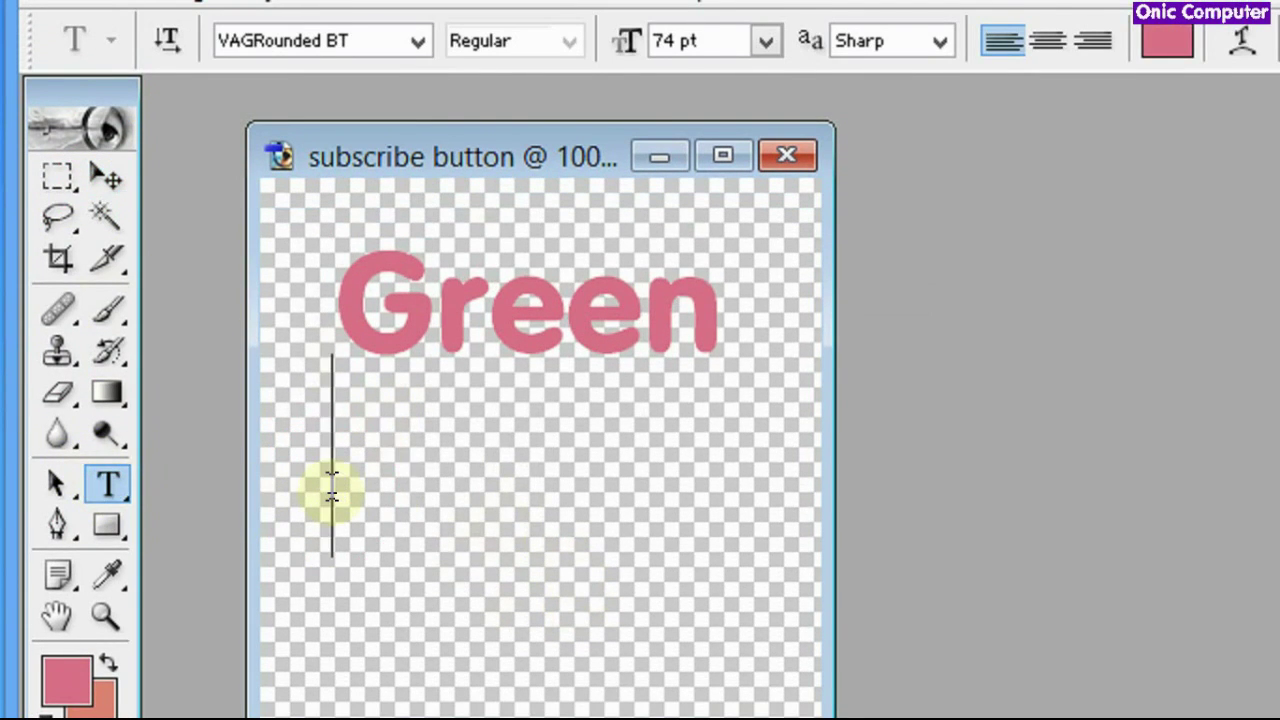
pyautogui.write('Garden')
pyautogui.moveTo(332, 487); pyautogui.dragTo(420, 641)
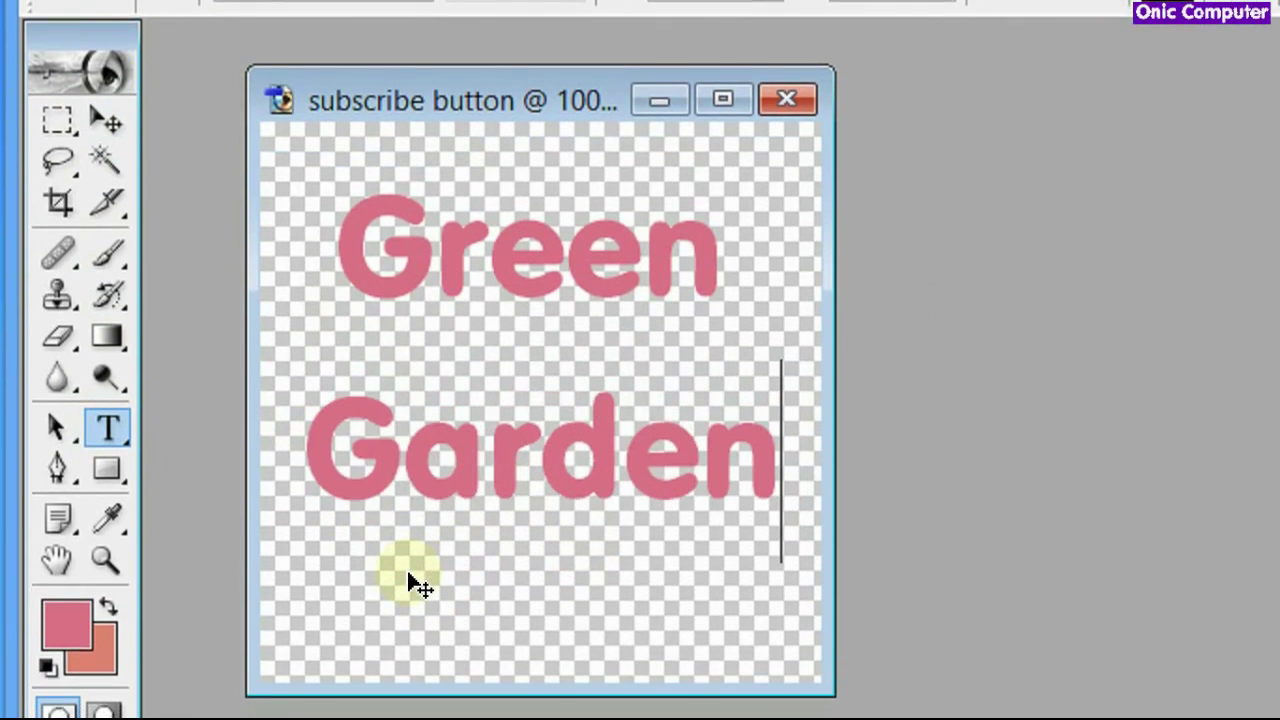
pyautogui.moveTo(418, 585); pyautogui.dragTo(409, 608)
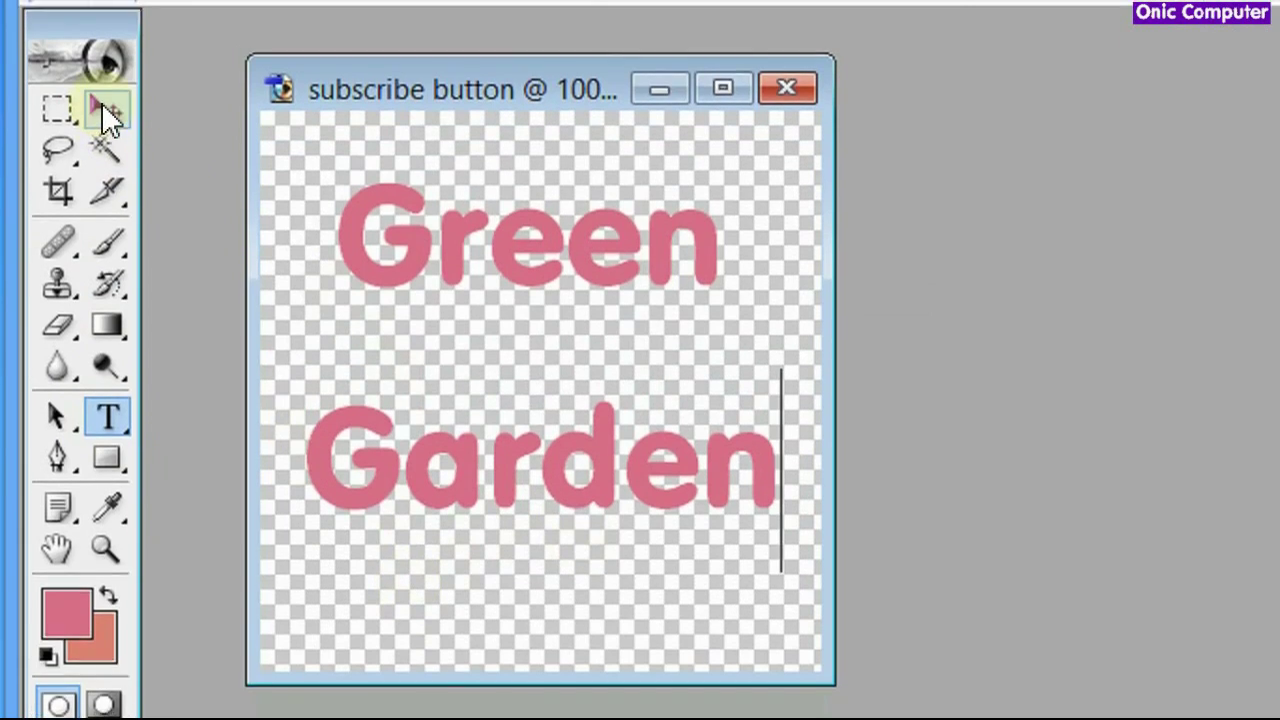
pyautogui.click(104, 107)
# Step: Enlarge both words to nearly the canvas width, place "Garden" closely beneath "Green" and nudge "Garden" slightly left
pyautogui.click(491, 543)
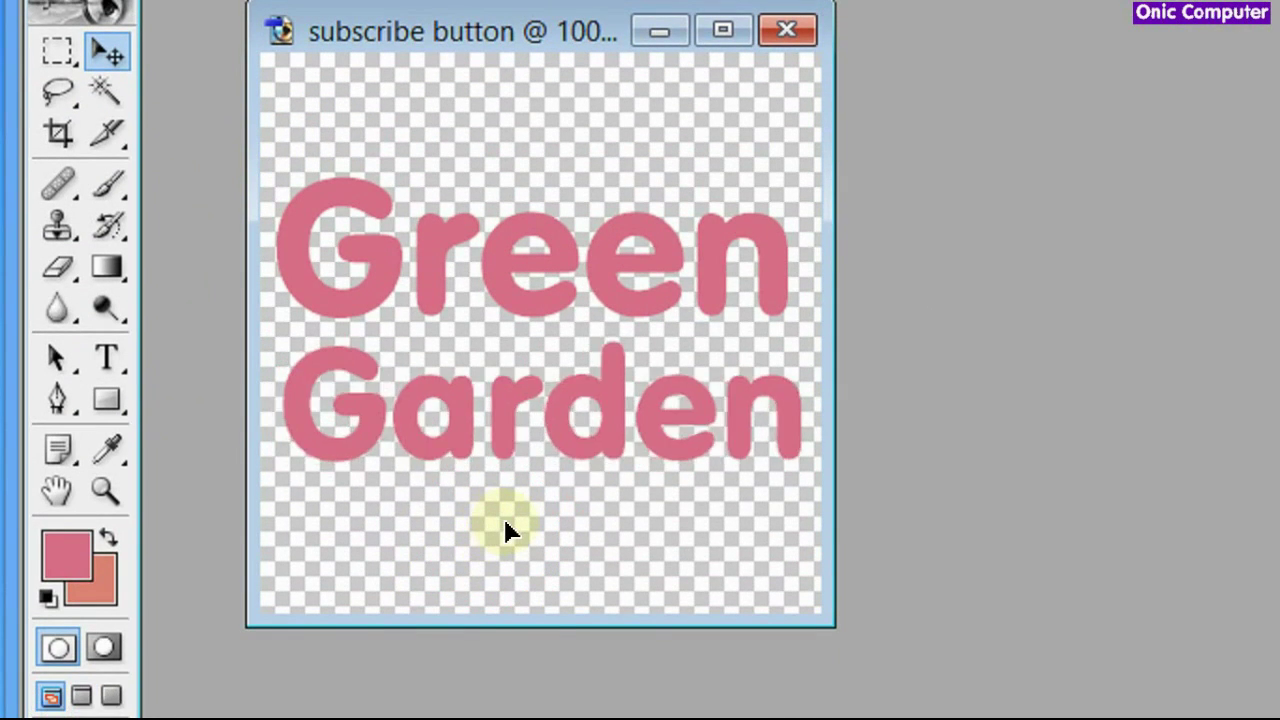
pyautogui.moveTo(504, 520); pyautogui.dragTo(504, 531)
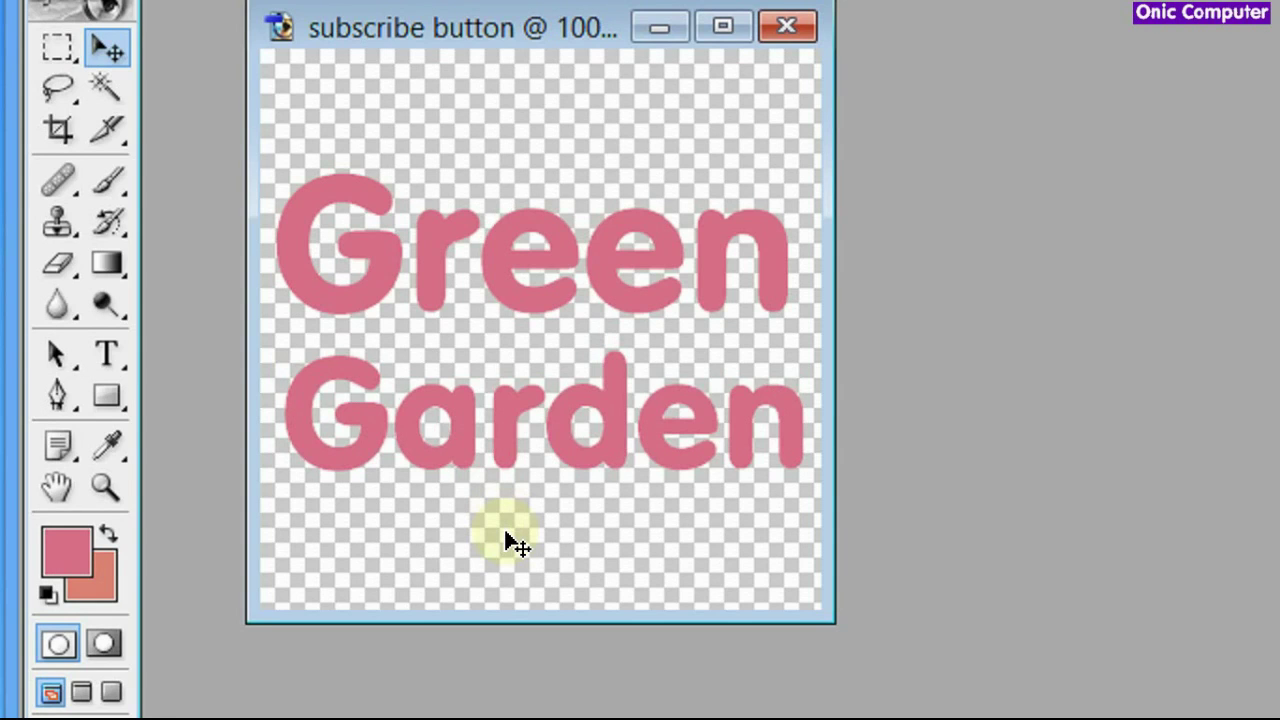
pyautogui.press('Left')
pyautogui.press('Left')
pyautogui.press('Left')
pyautogui.press('Left')
pyautogui.press('Left')
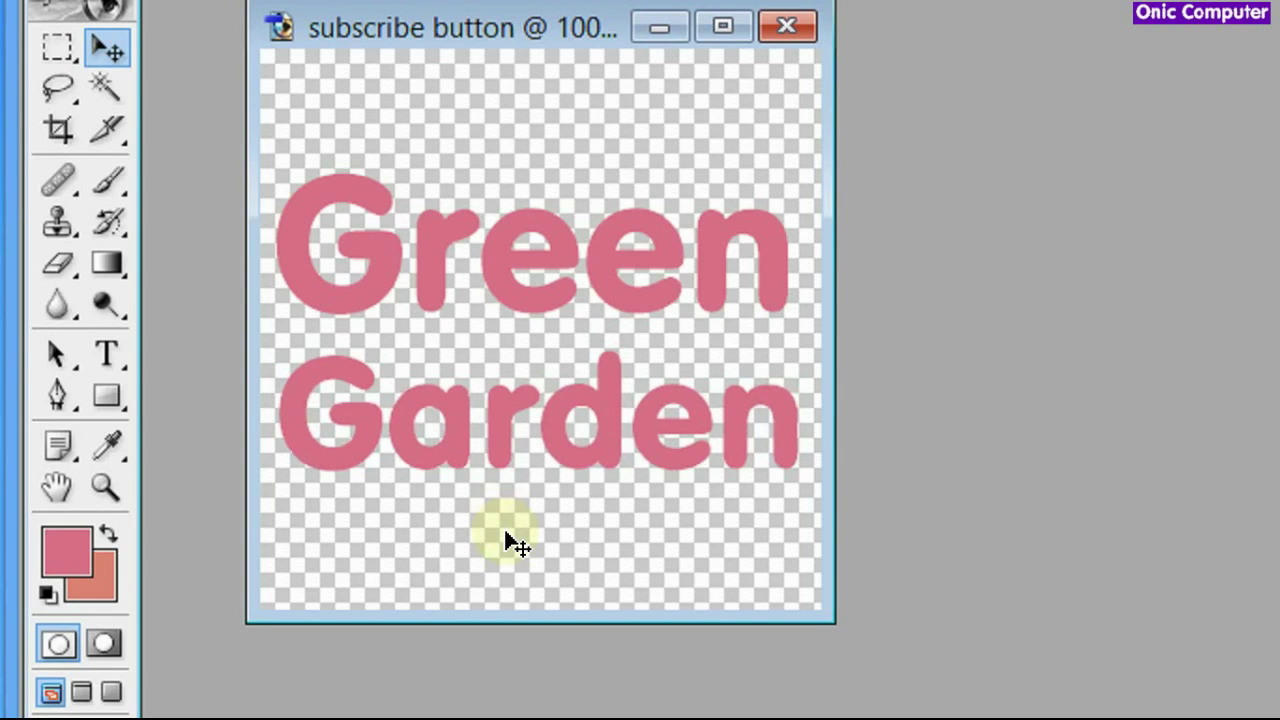
# Step: Select the "Green" text layer and shift the word slightly right to align it with "Garden"
pyautogui.rightClick(386, 283)
pyautogui.click(418, 320)
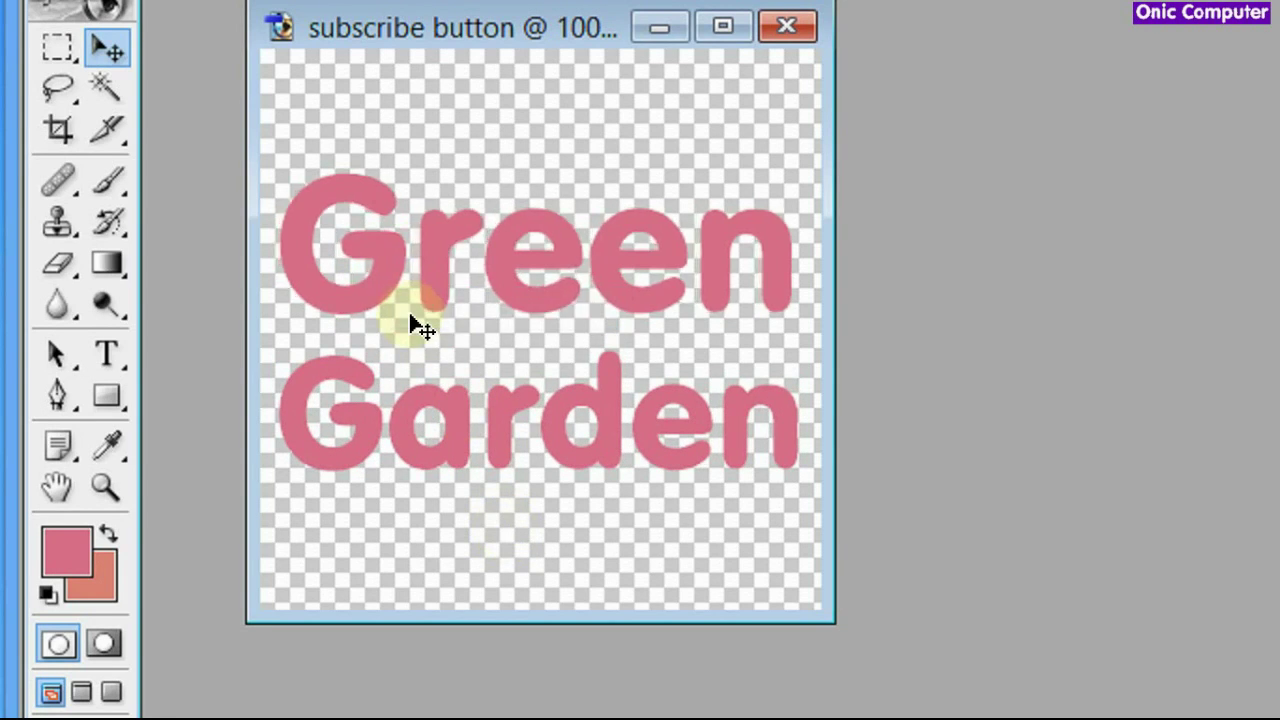
pyautogui.moveTo(331, 277); pyautogui.dragTo(336, 278)
# Step: Change the text color of "Green" to near-white with hue 347° and saturation 2%
pyautogui.click(110, 414)
pyautogui.click(457, 328)
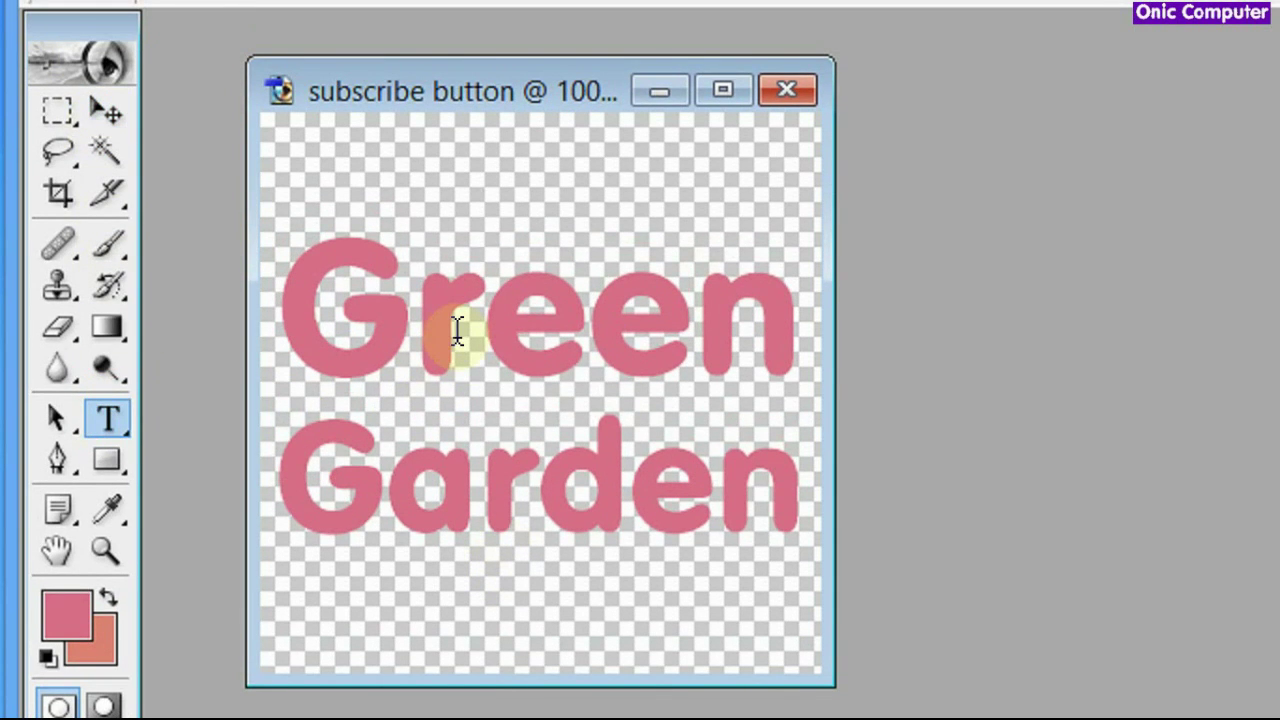
pyautogui.hotkey('ctrl', 'a')
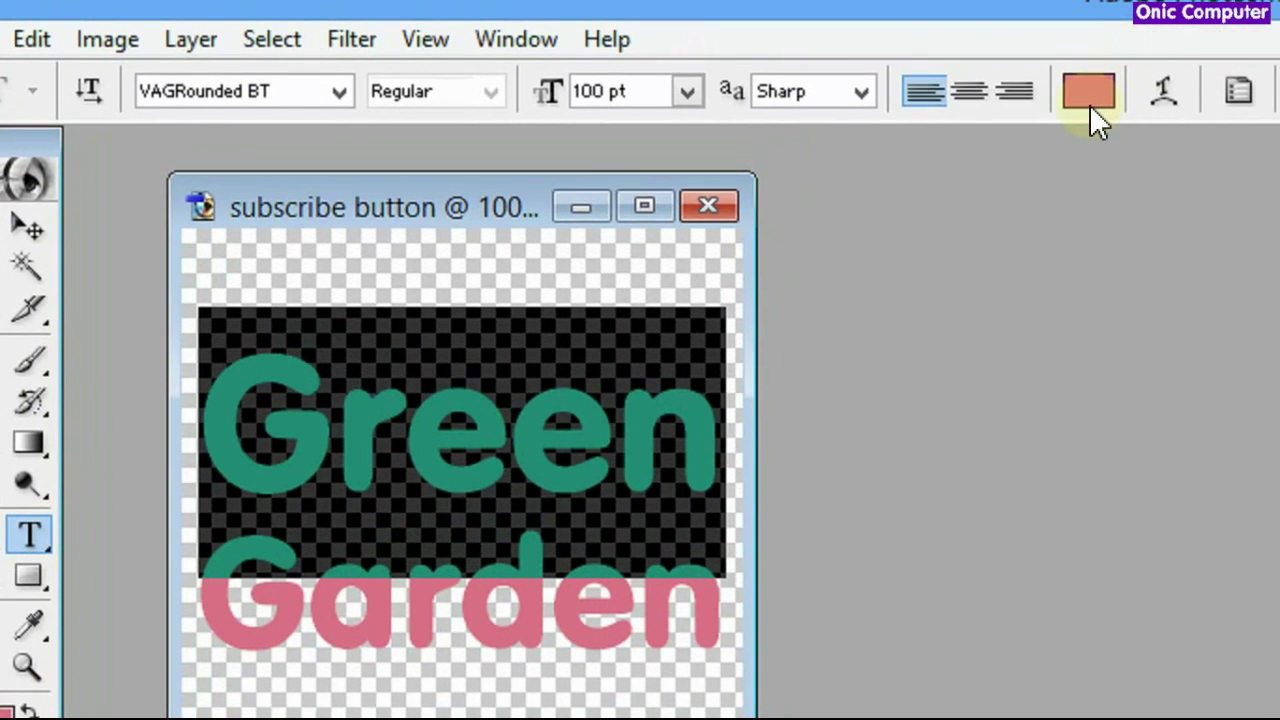
pyautogui.click(1116, 42)
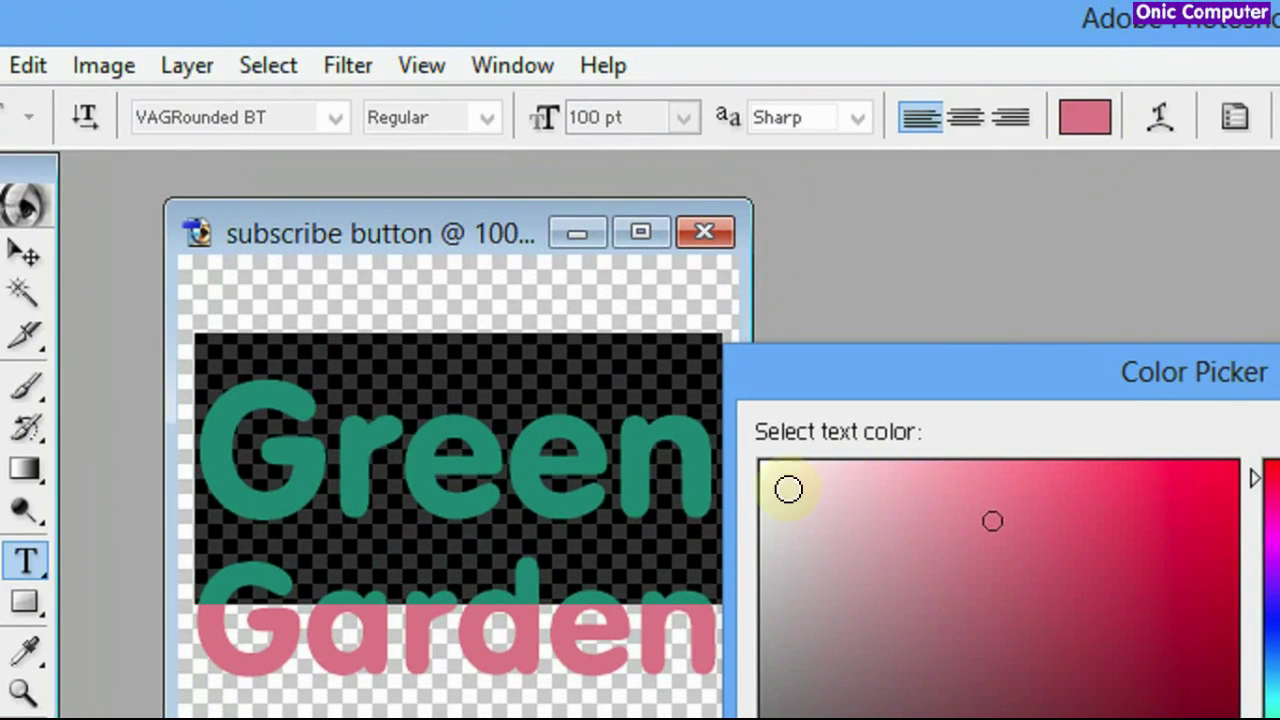
pyautogui.click(762, 469)
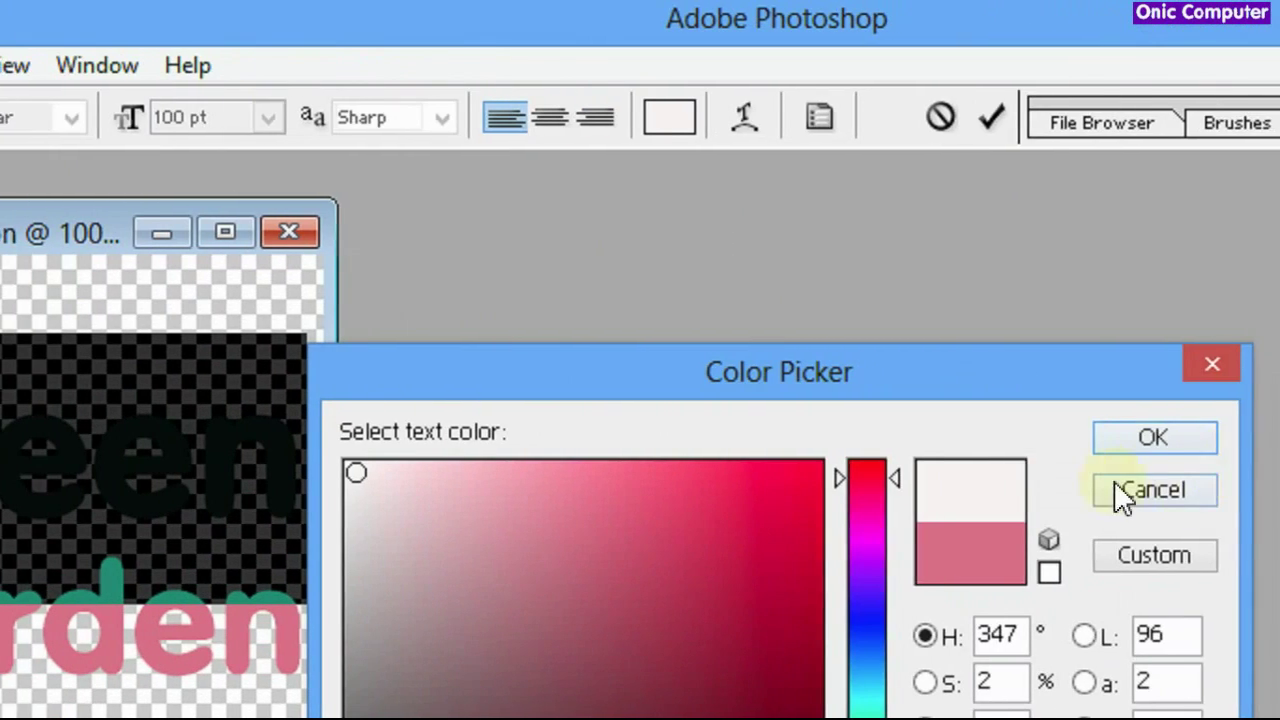
pyautogui.click(1248, 437)
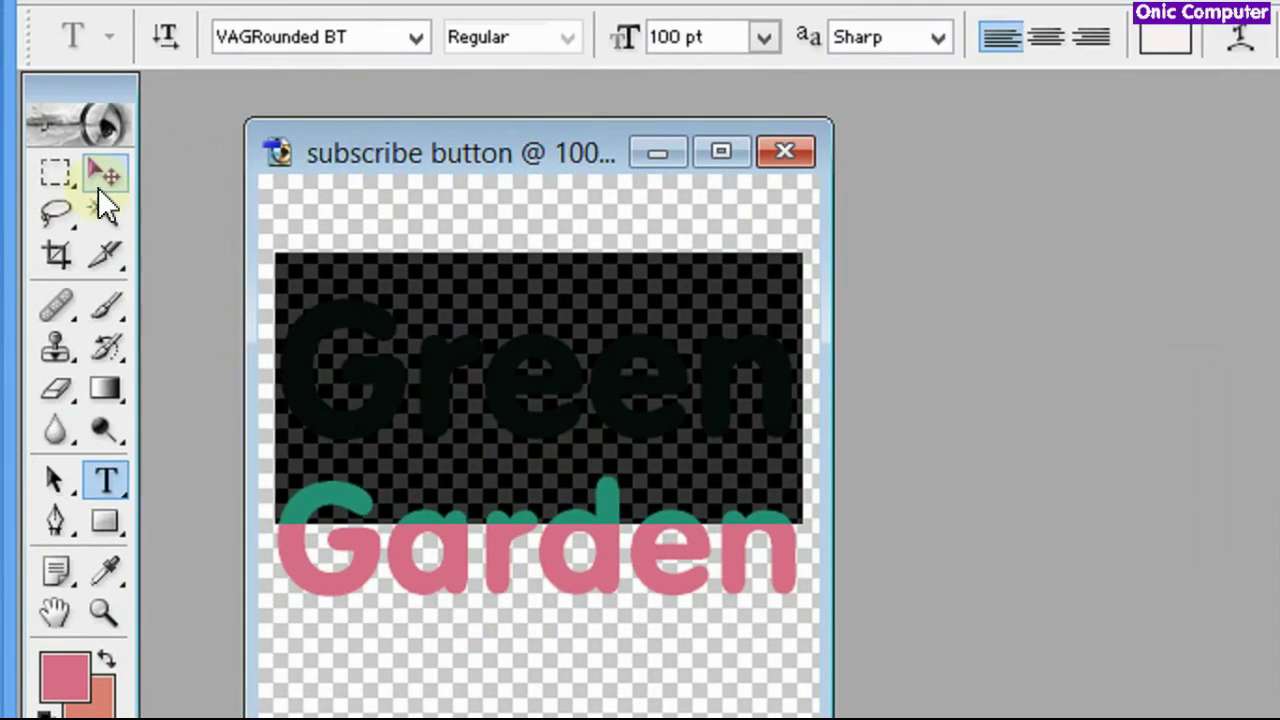
pyautogui.click(72, 167)
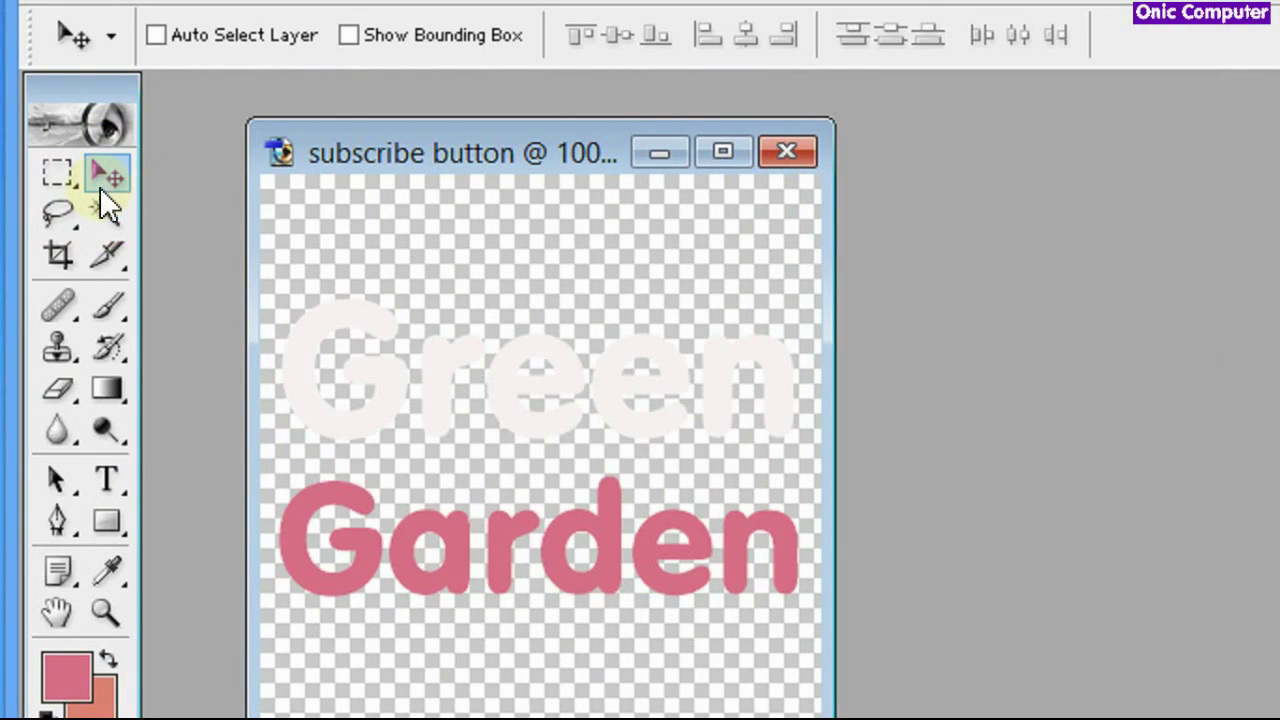
# Step: Recolor the word "Garden" near-white with hue 347° and saturation 2% to match "Green"
pyautogui.click(118, 482)
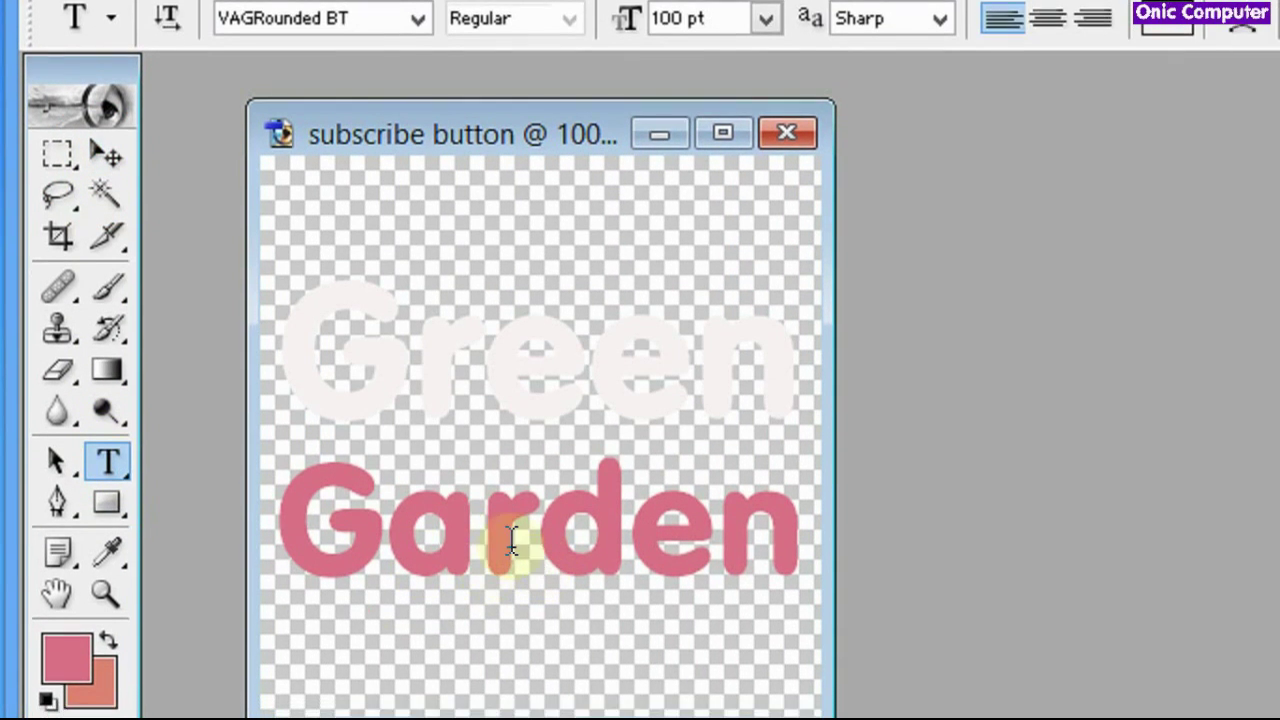
pyautogui.click(510, 560)
pyautogui.hotkey('ctrl', 'a')
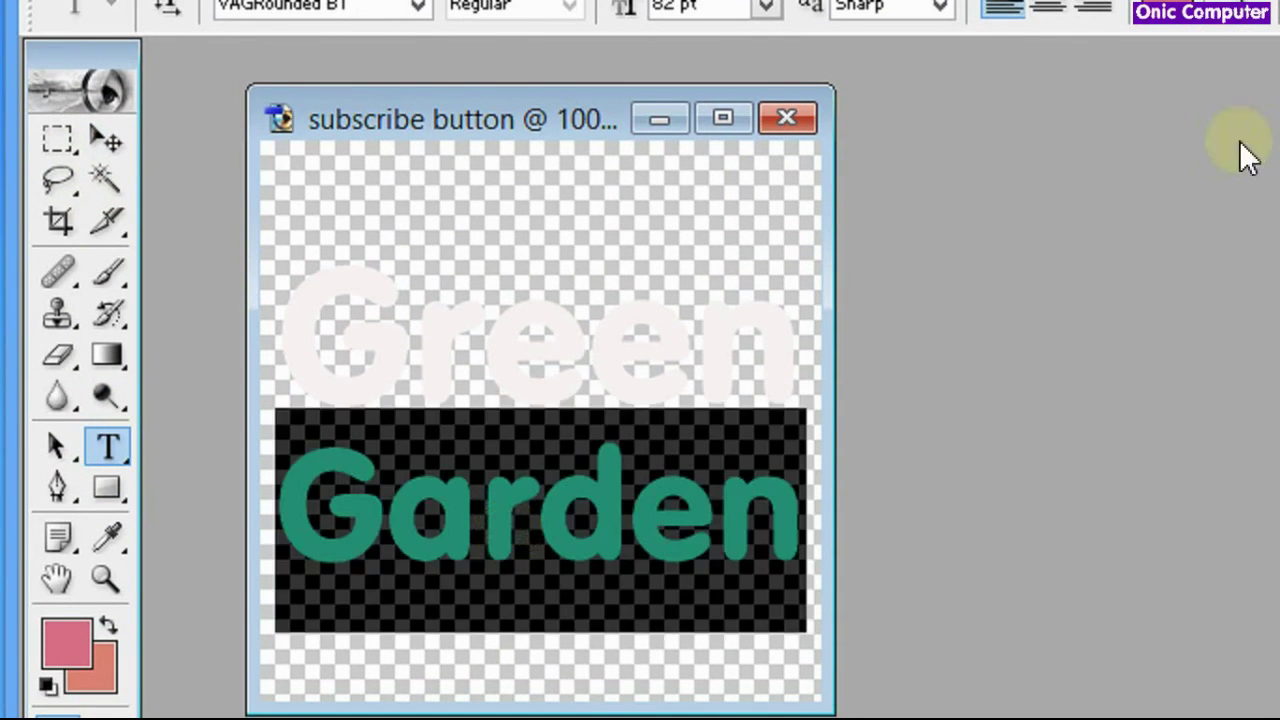
pyautogui.click(1168, 3)
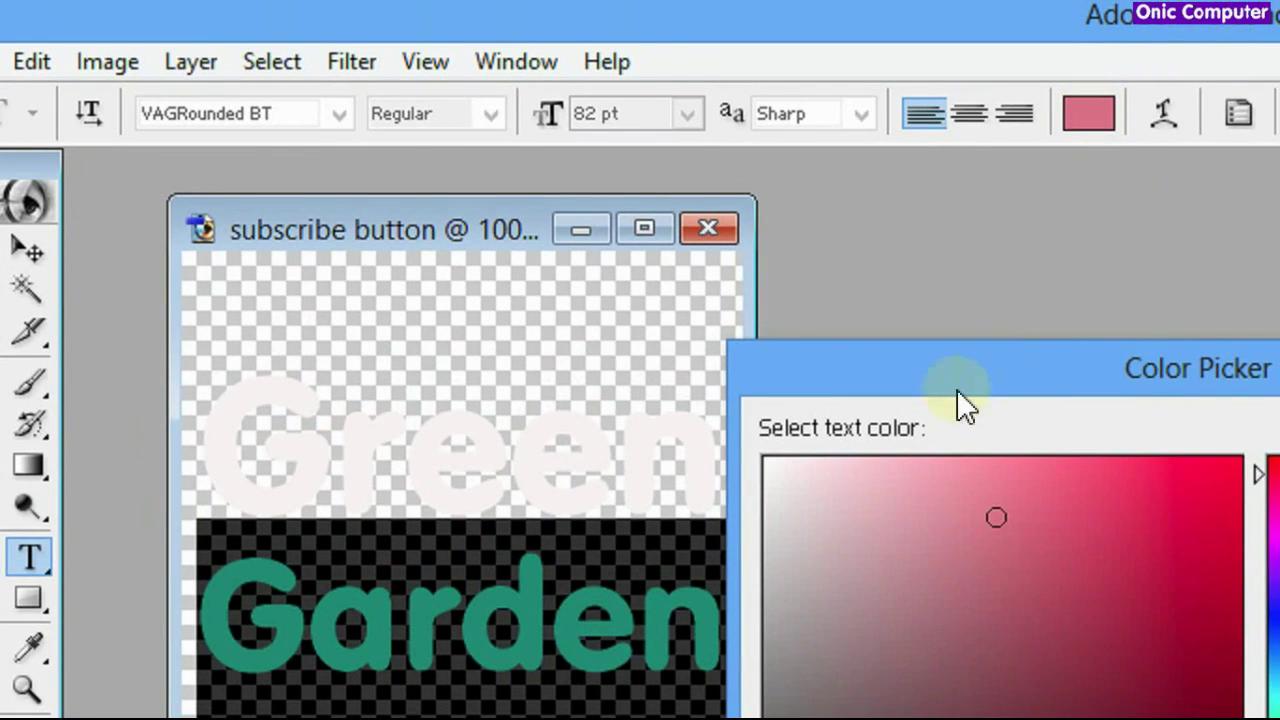
pyautogui.click(778, 450)
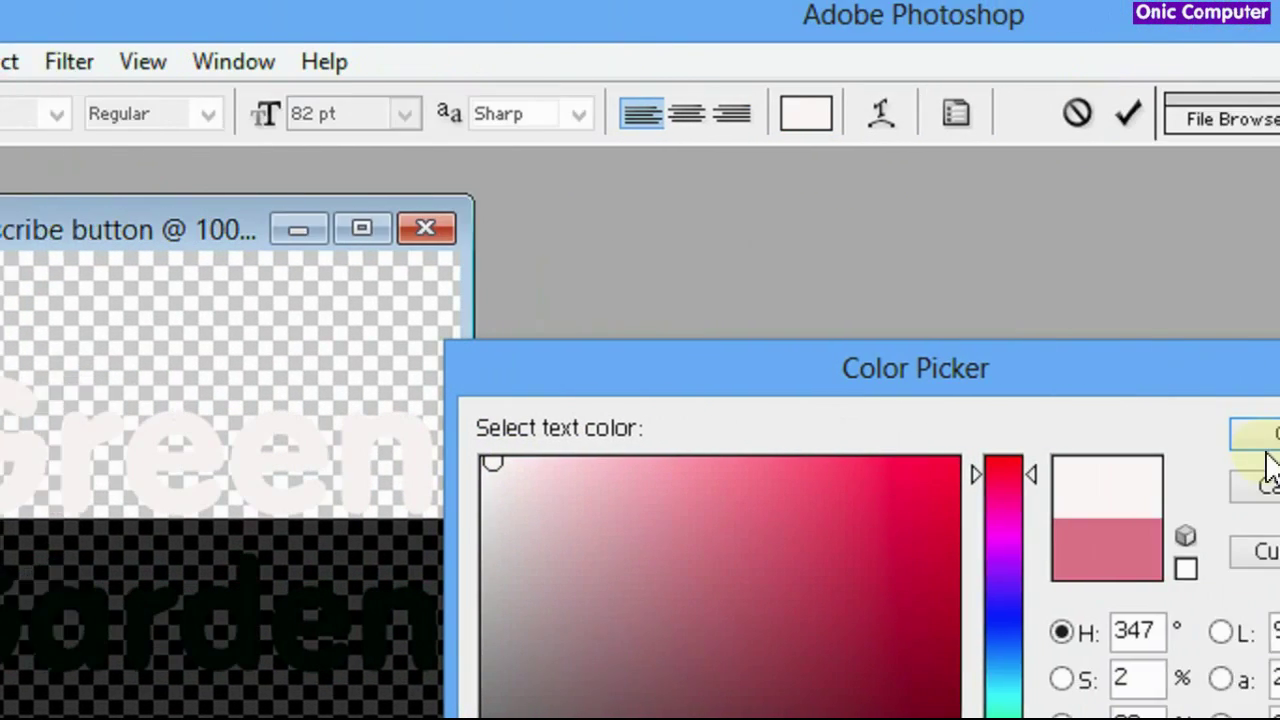
pyautogui.click(1143, 436)
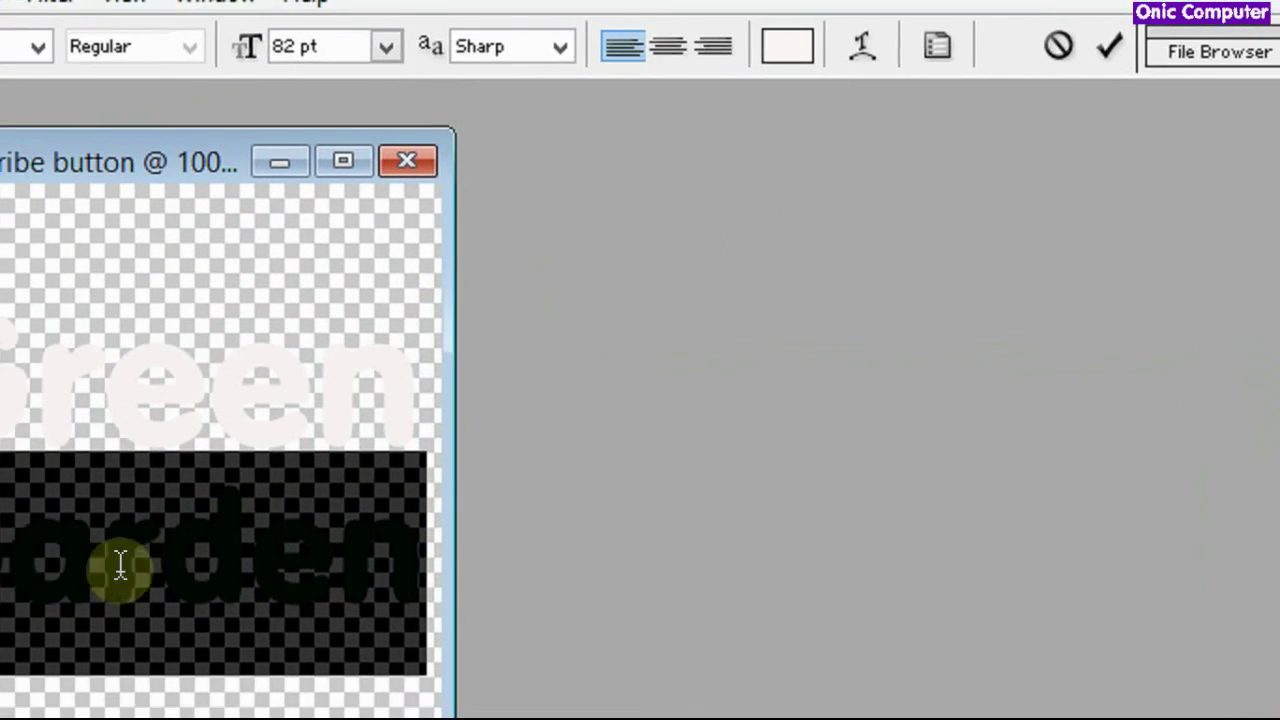
pyautogui.click(128, 565)
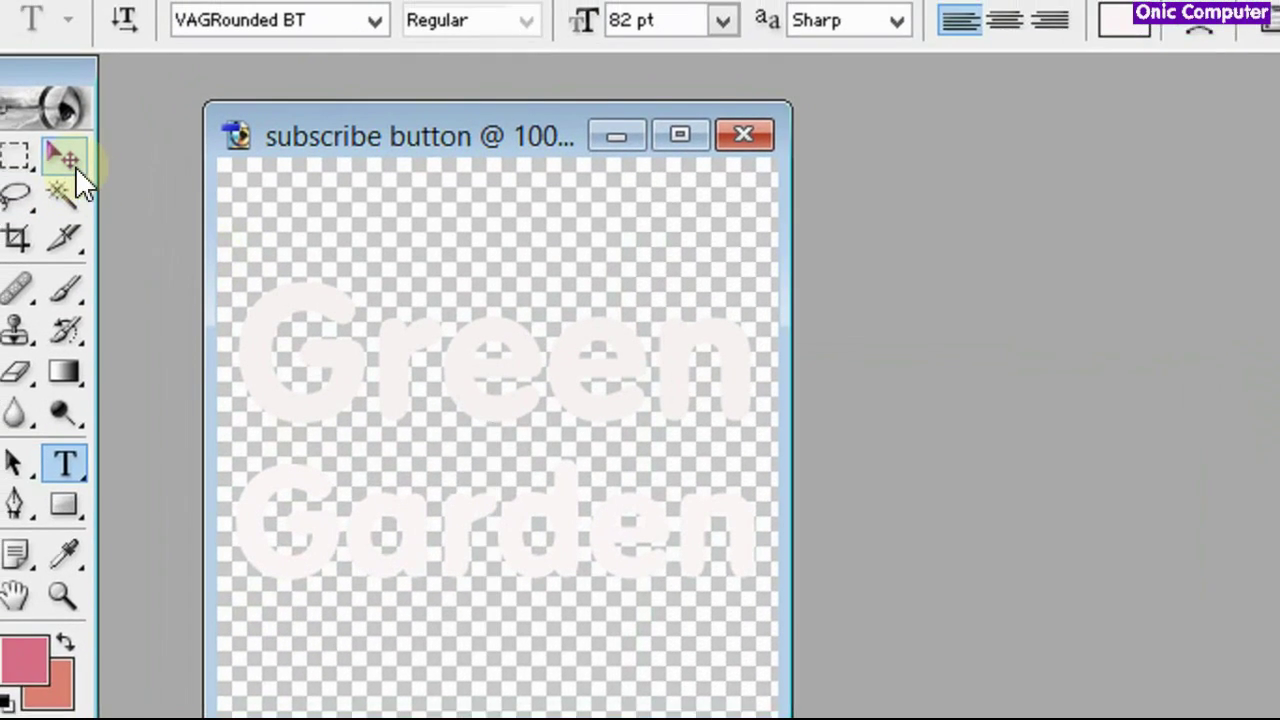
pyautogui.click(70, 160)
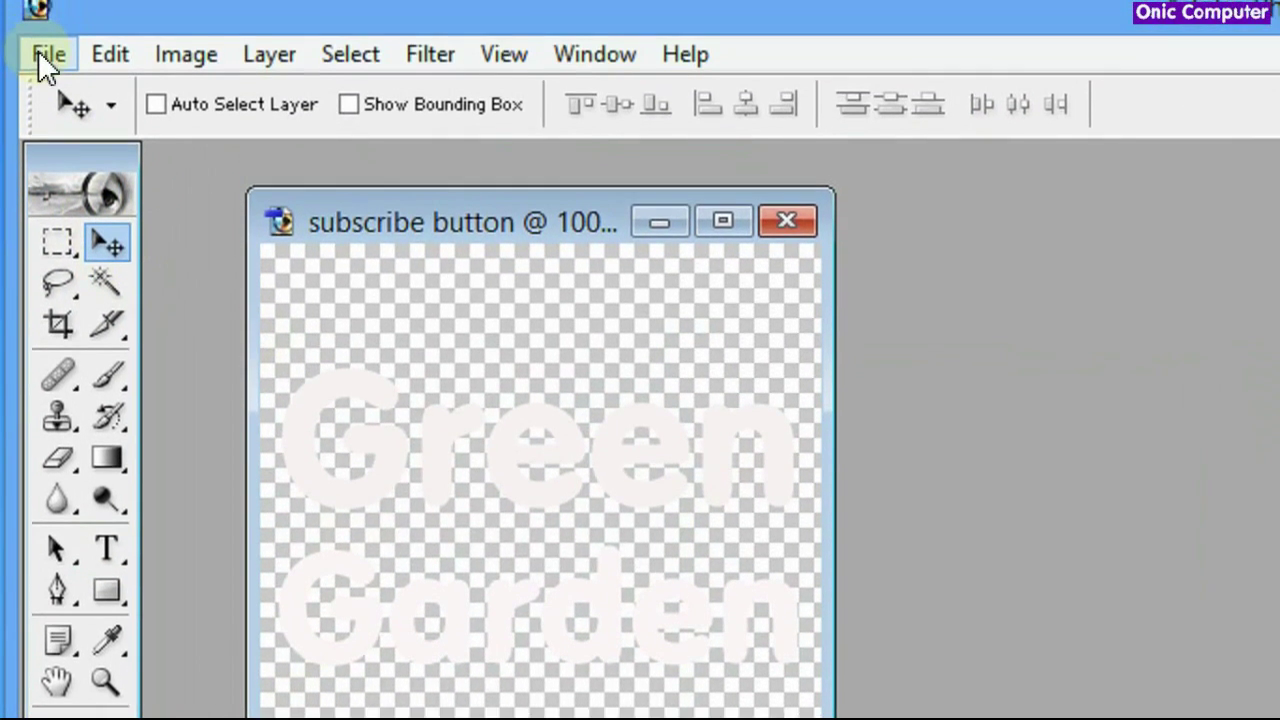
# Step: Save the "Green Garden" image as a PNG copy named "subscribe button1" with no interlacing
pyautogui.click(47, 35)
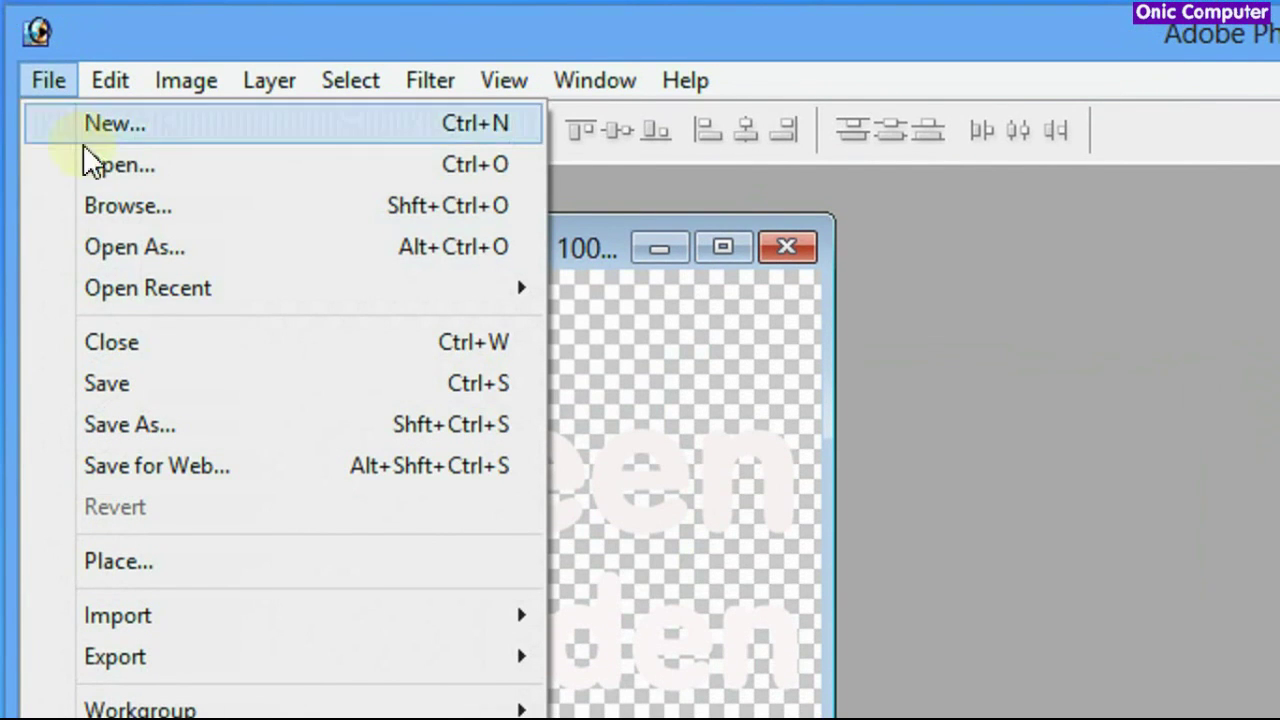
pyautogui.click(154, 427)
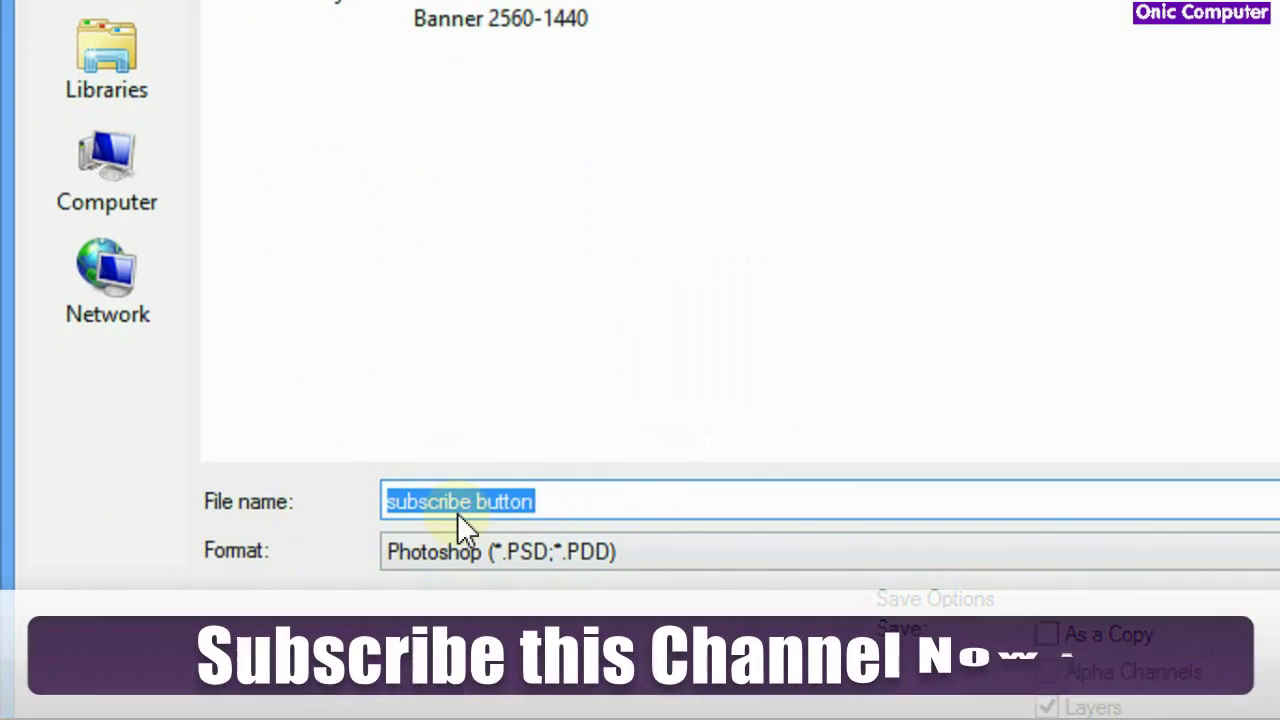
pyautogui.click(558, 501)
pyautogui.write('1')
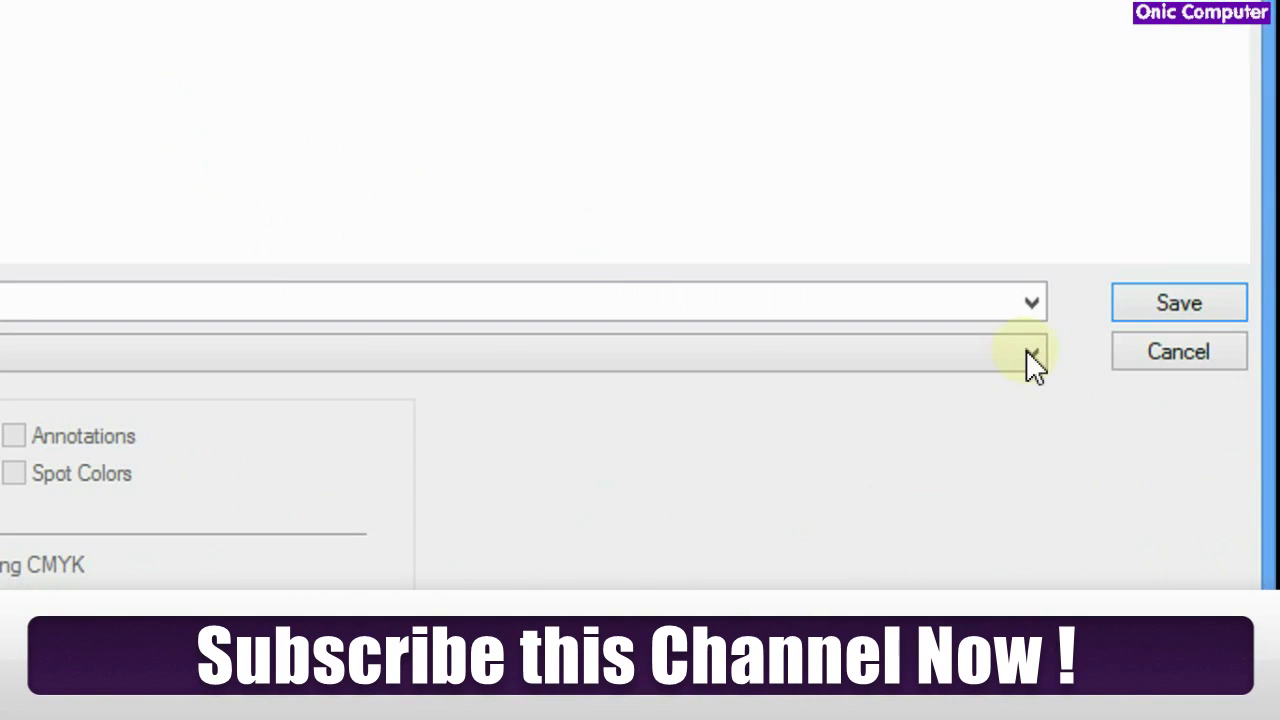
pyautogui.click(1029, 352)
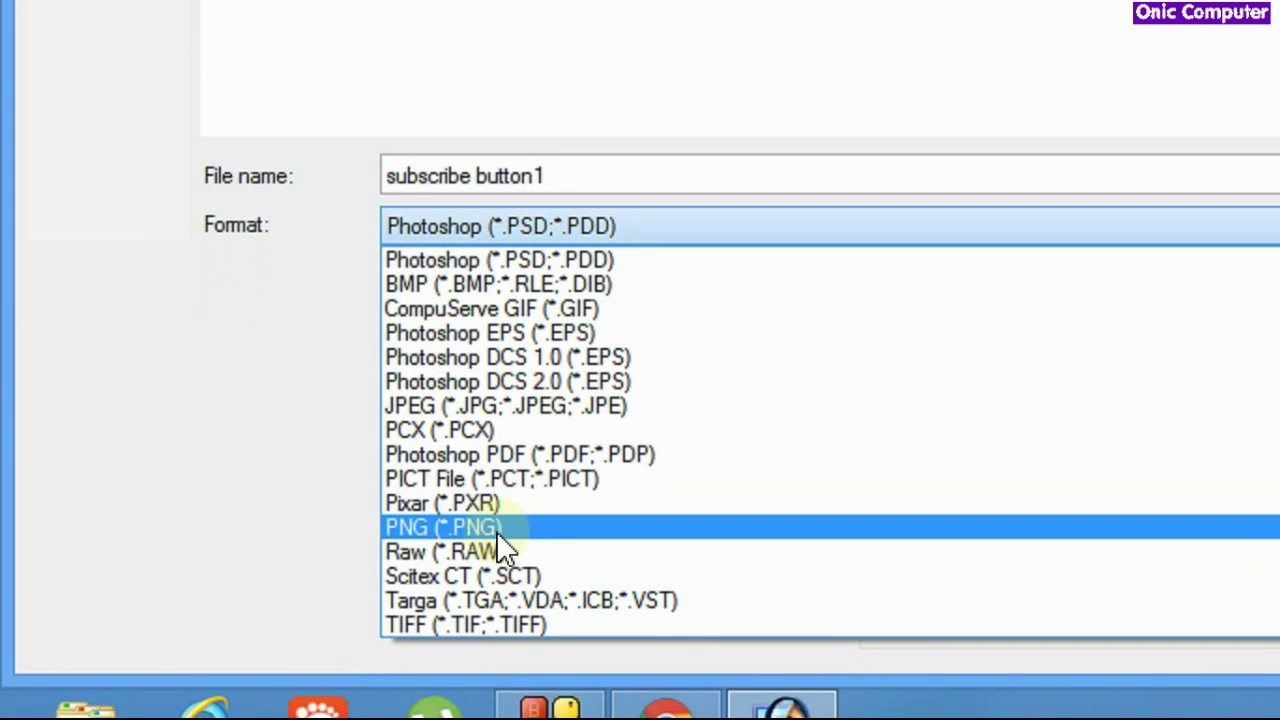
pyautogui.click(527, 530)
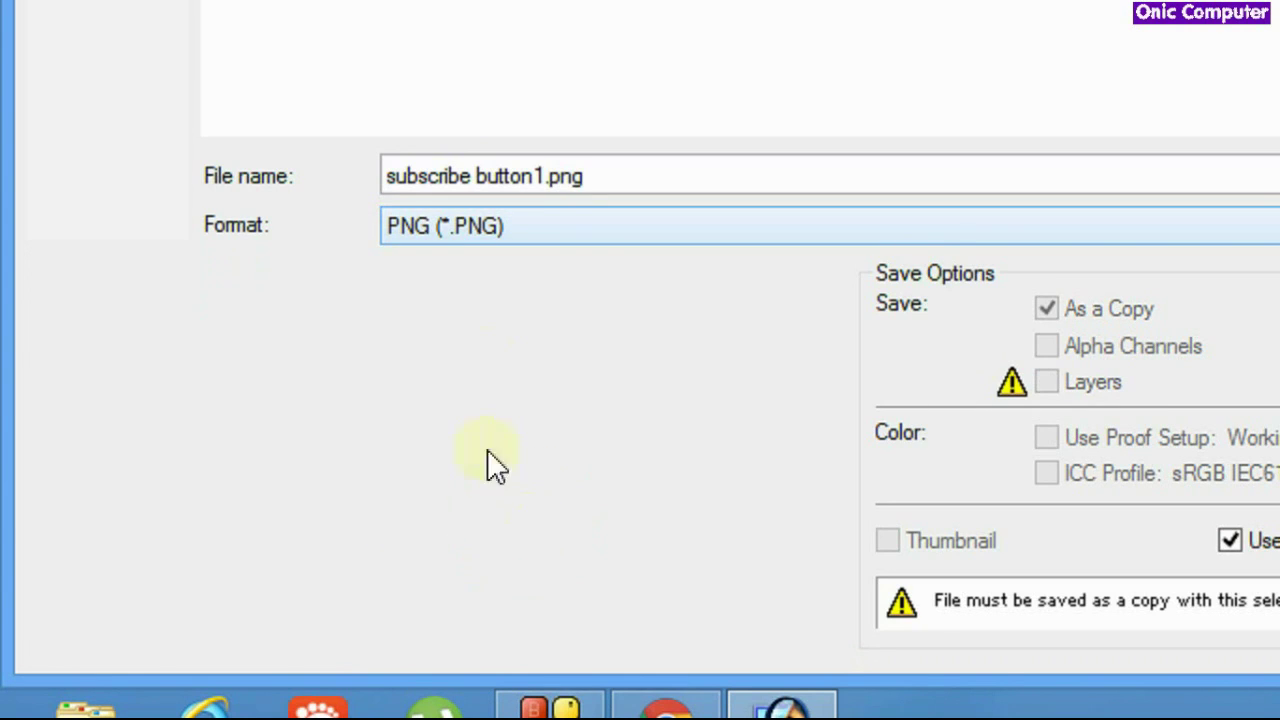
pyautogui.click(1172, 190)
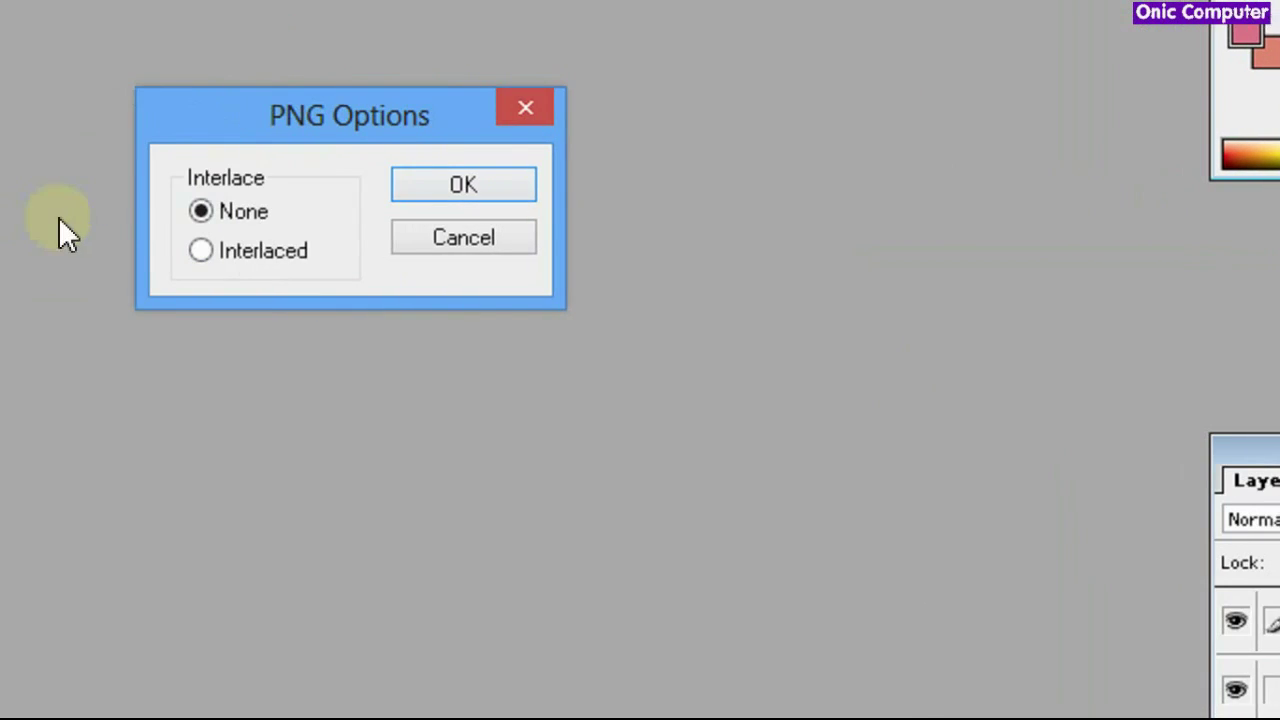
pyautogui.click(444, 200)
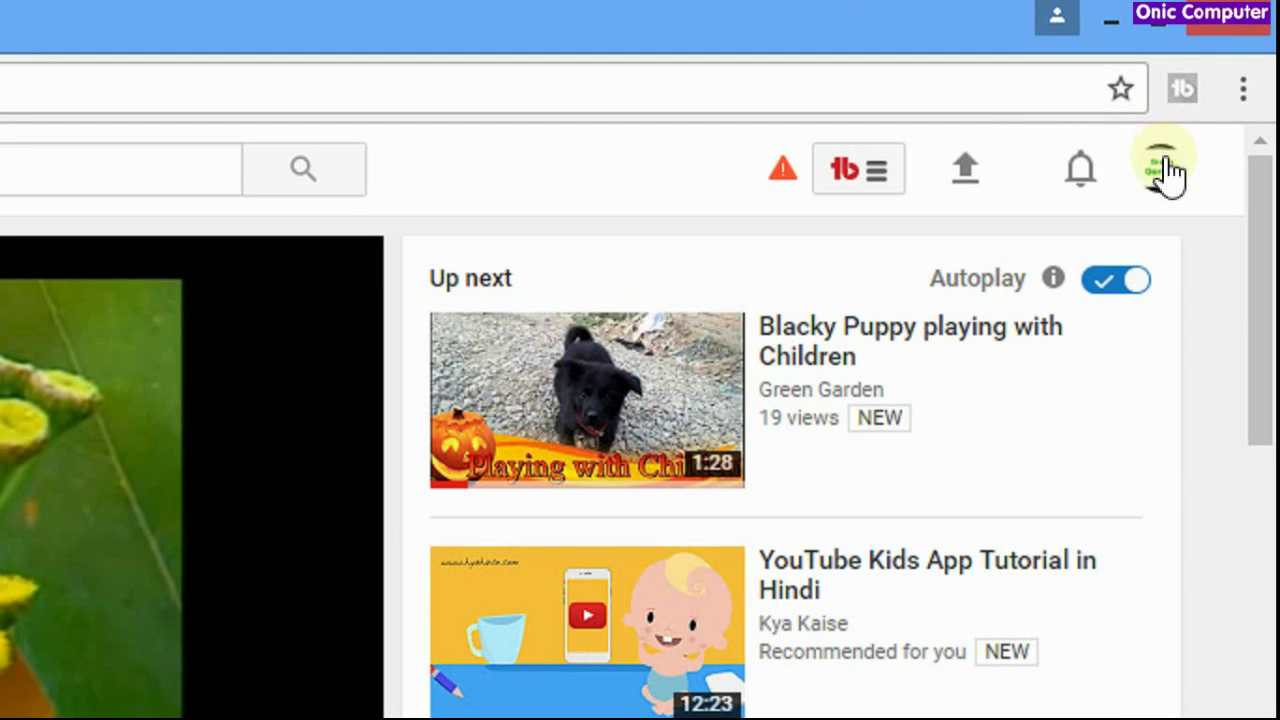
# Step: Switch to YouTube in Chrome, open the channel's Branding settings in Creator Studio and remove the existing "Subscribe Now" watermark
pyautogui.click(1162, 168)
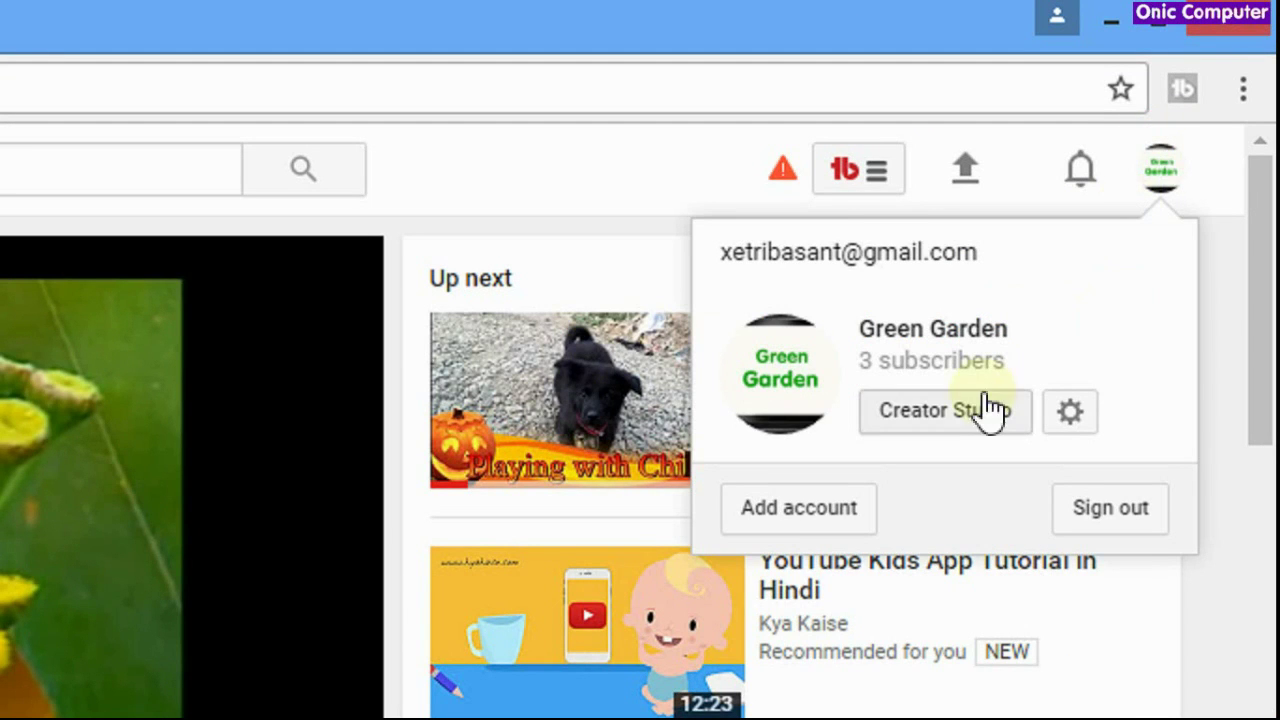
pyautogui.click(968, 432)
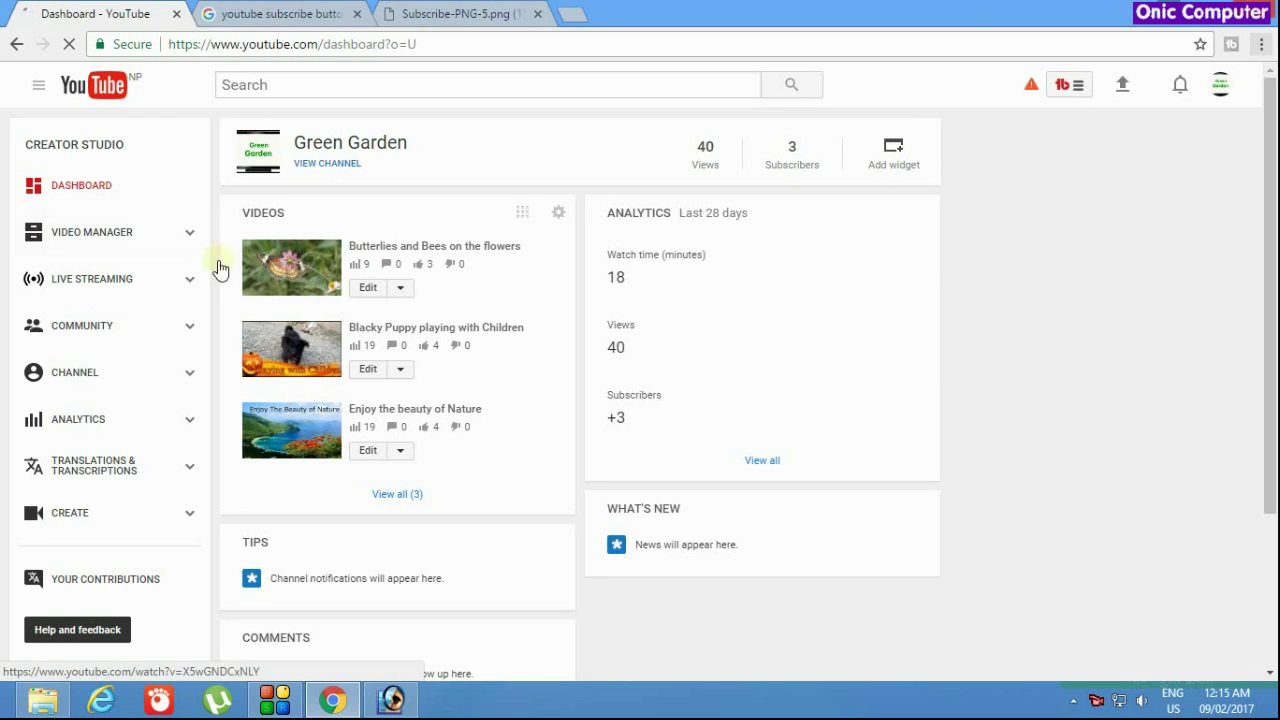
pyautogui.click(185, 373)
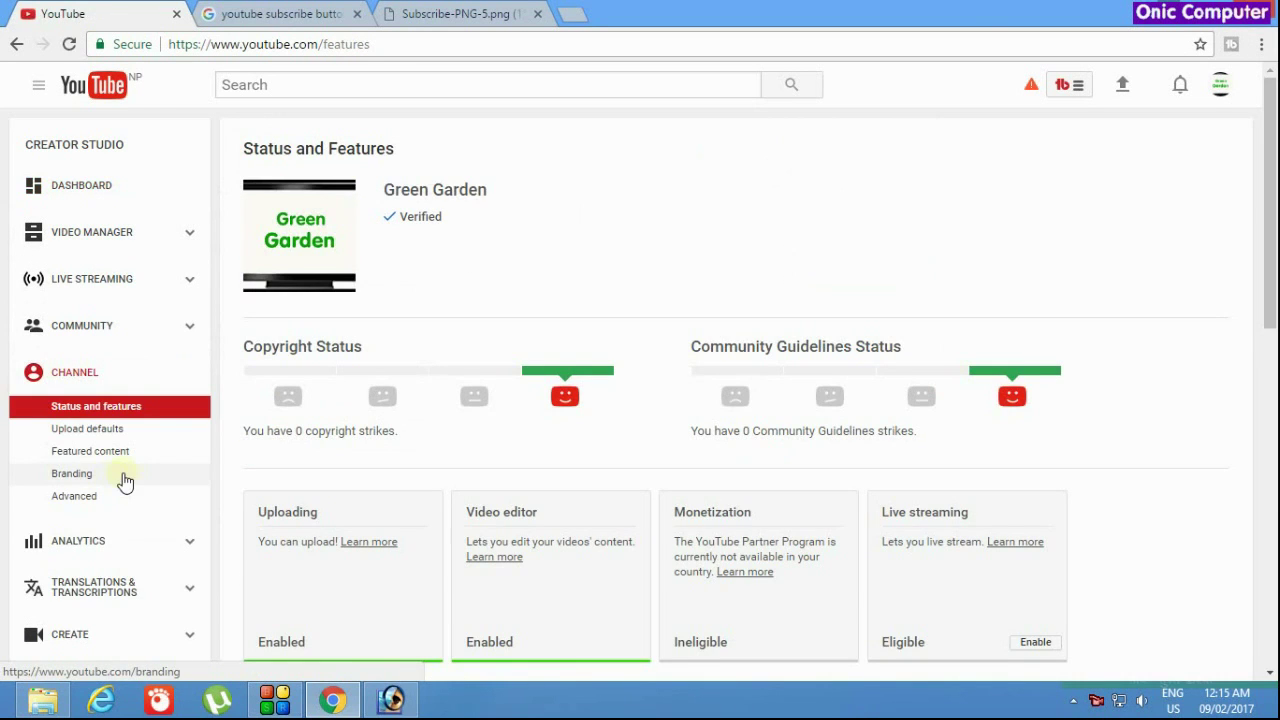
pyautogui.click(124, 478)
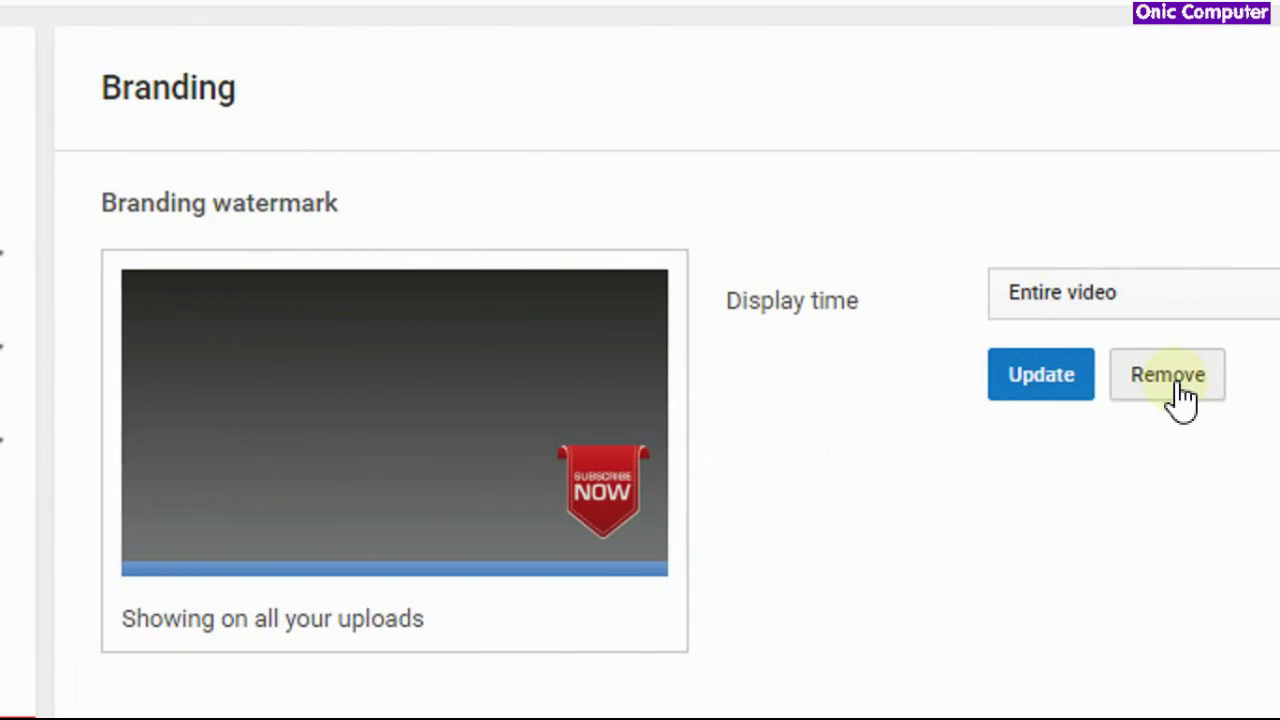
pyautogui.click(1179, 384)
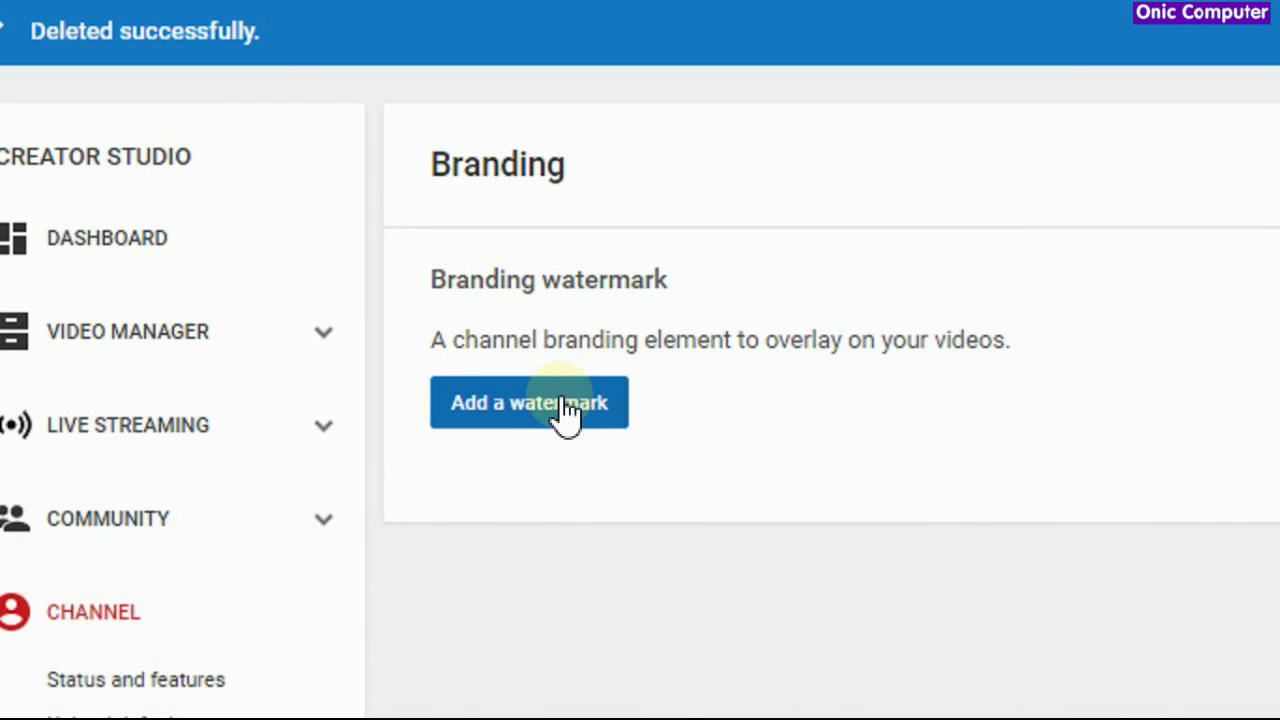
# Step: Add a new branding watermark using the file "subscribe button1.png" and save it to the channel
pyautogui.click(308, 320)
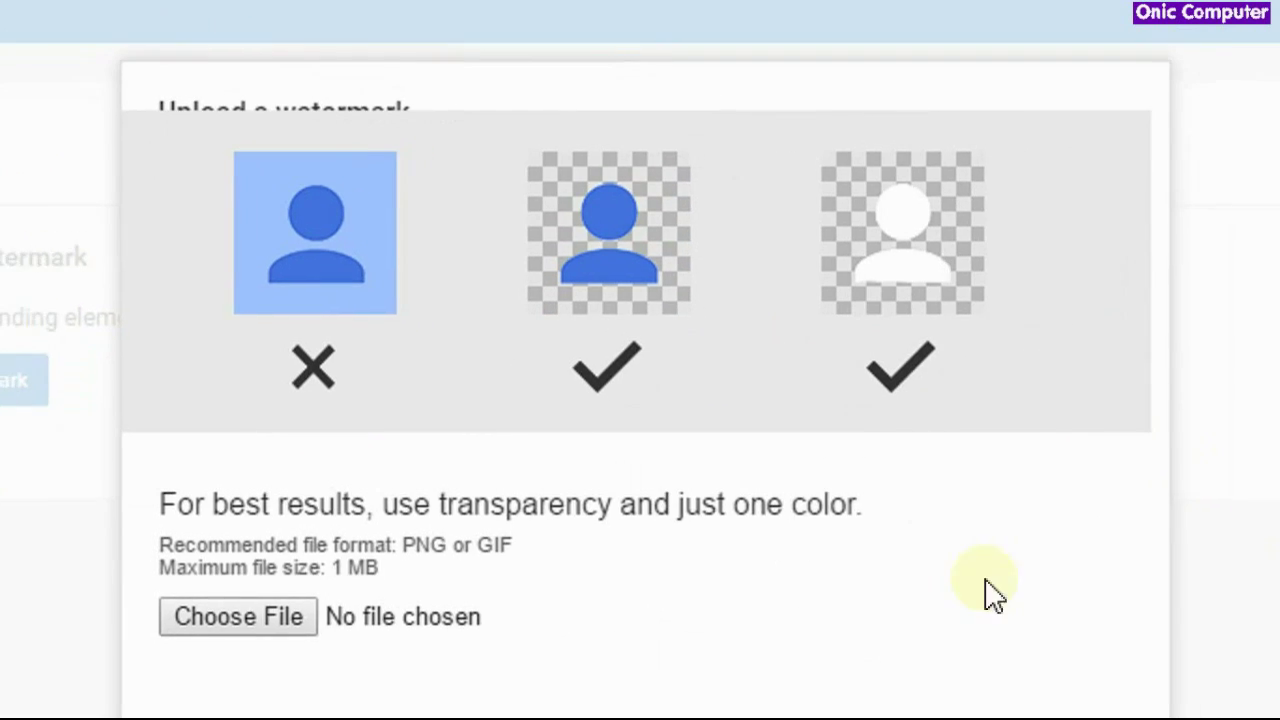
pyautogui.click(268, 618)
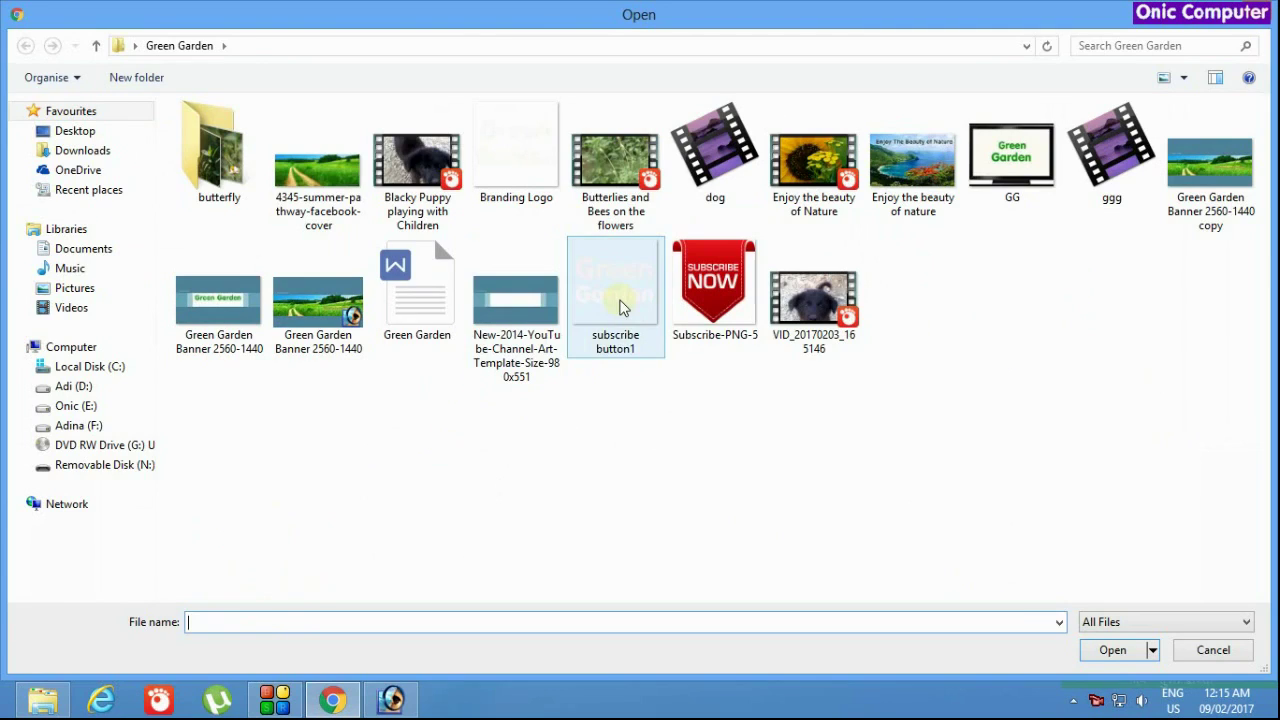
pyautogui.doubleClick(620, 308)
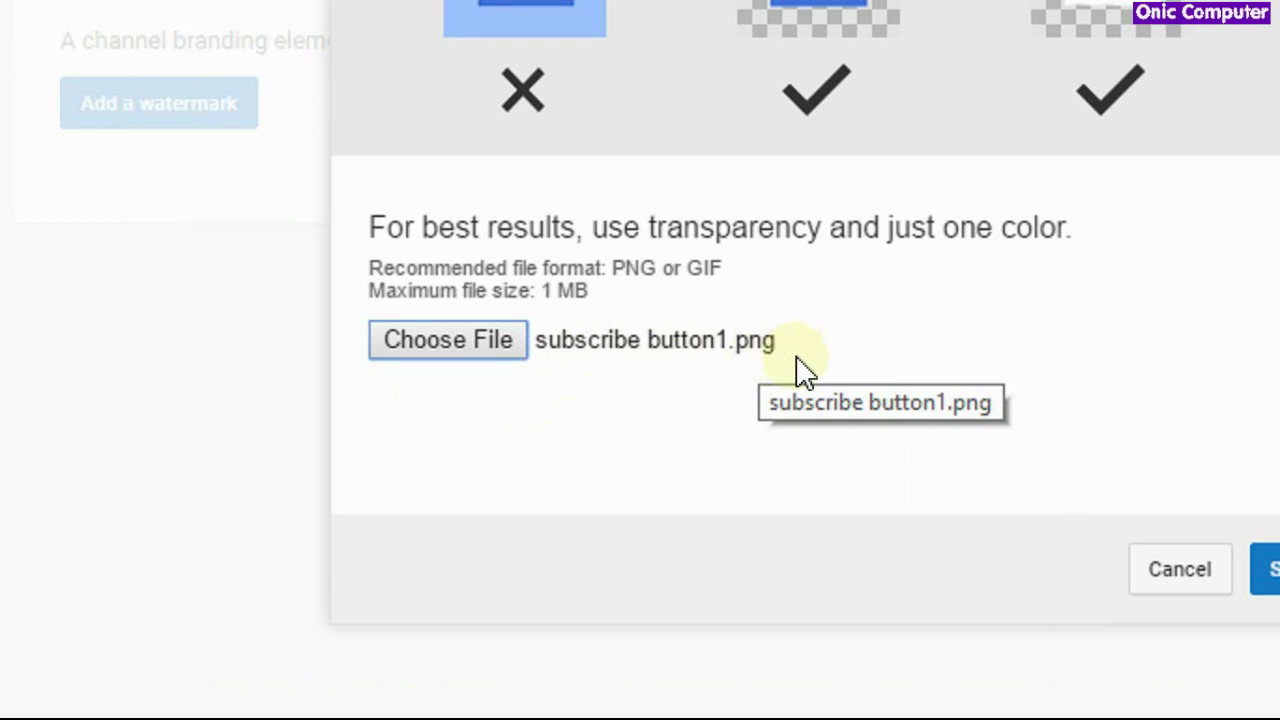
pyautogui.click(1266, 569)
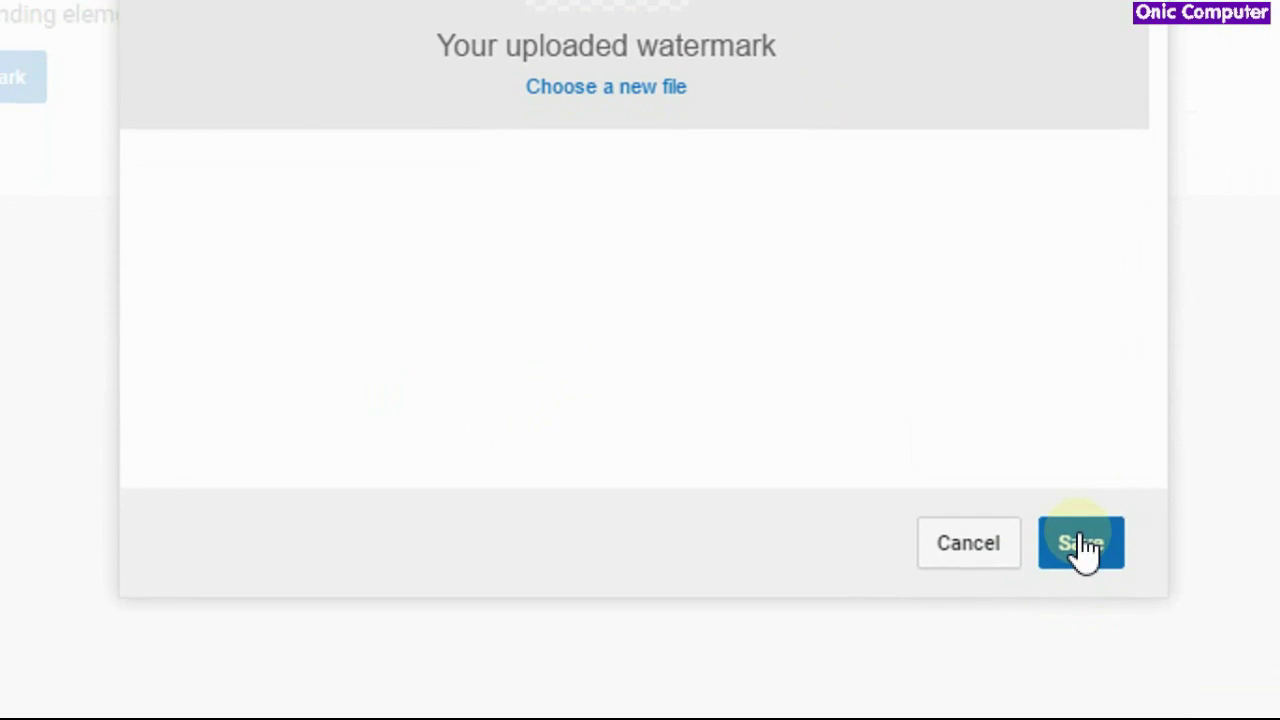
pyautogui.click(1082, 545)
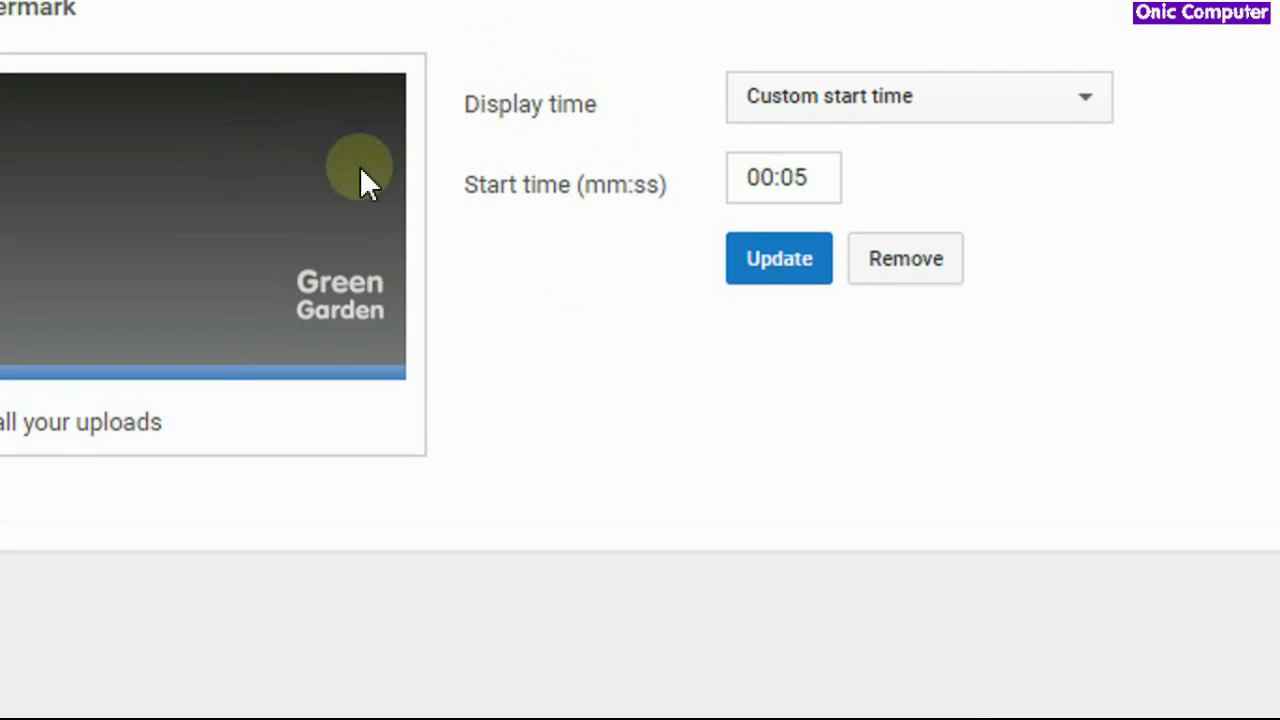
# Step: Set the watermark's display time to Entire video and update the branding settings
pyautogui.click(1088, 96)
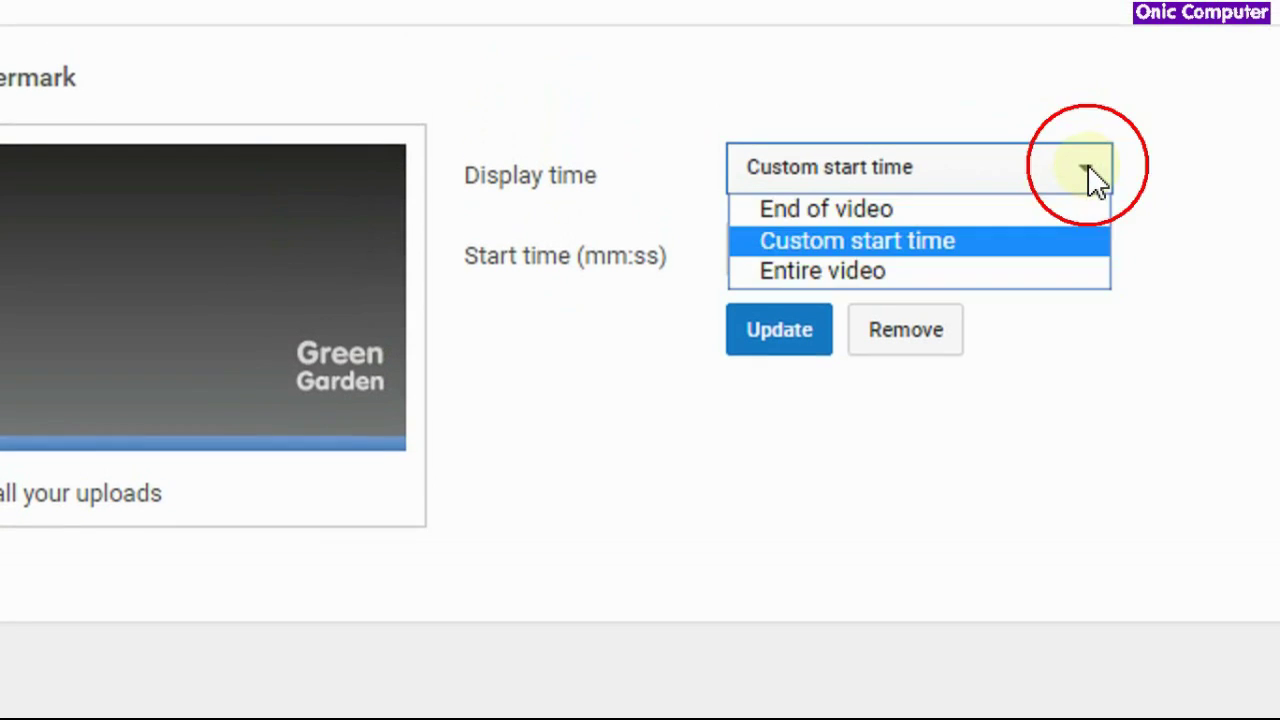
pyautogui.click(1034, 273)
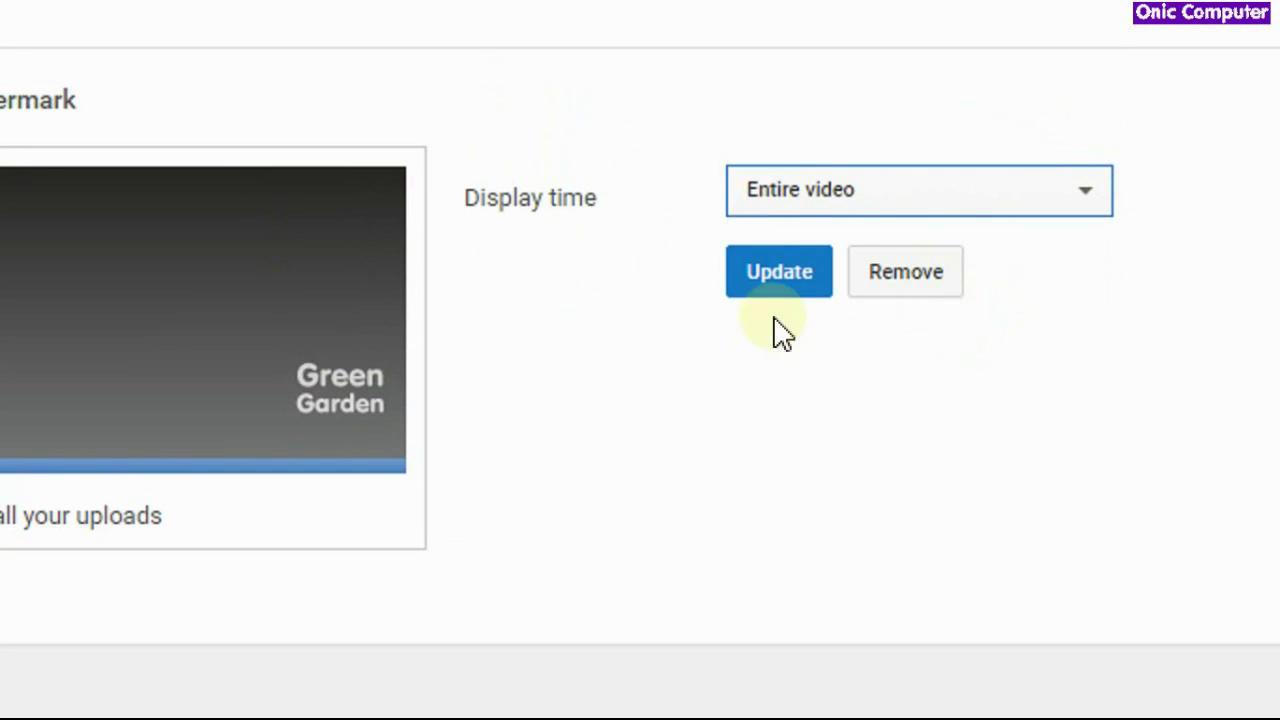
pyautogui.click(765, 276)
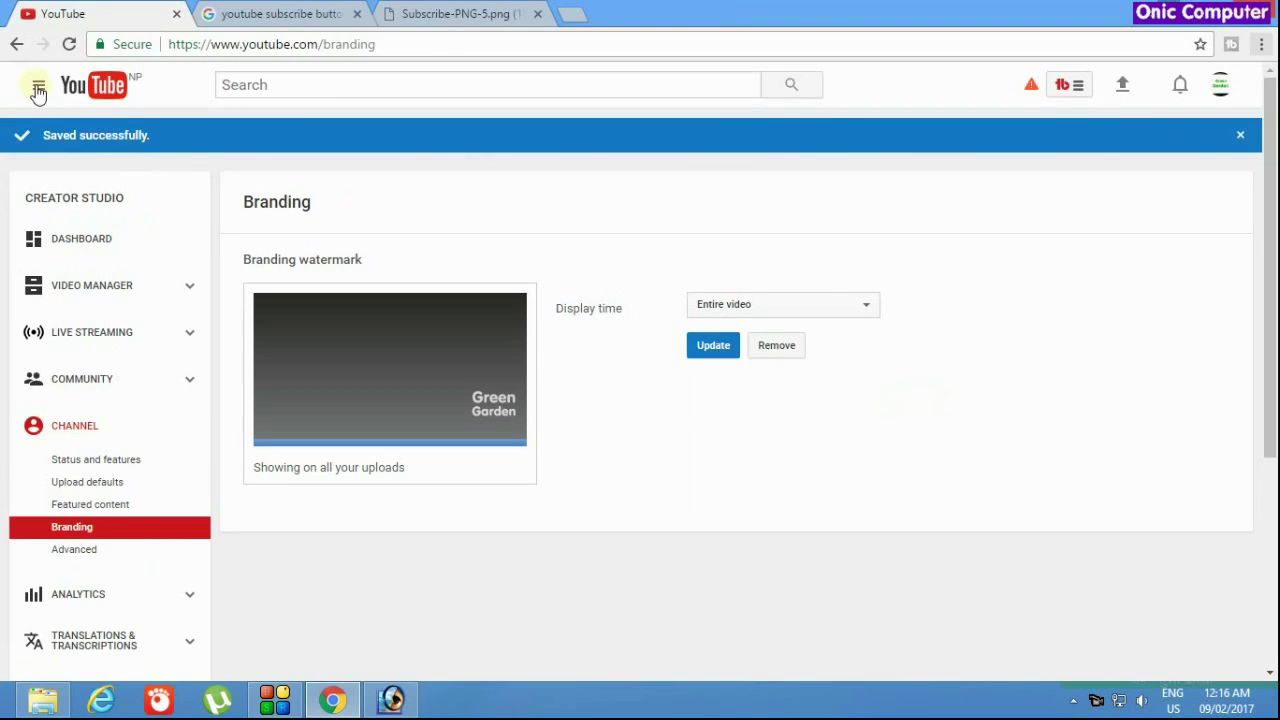
# Step: Play "Enjoy the beauty of Nature" from the channel page, pause it and examine the branding watermark on the video
pyautogui.click(64, 67)
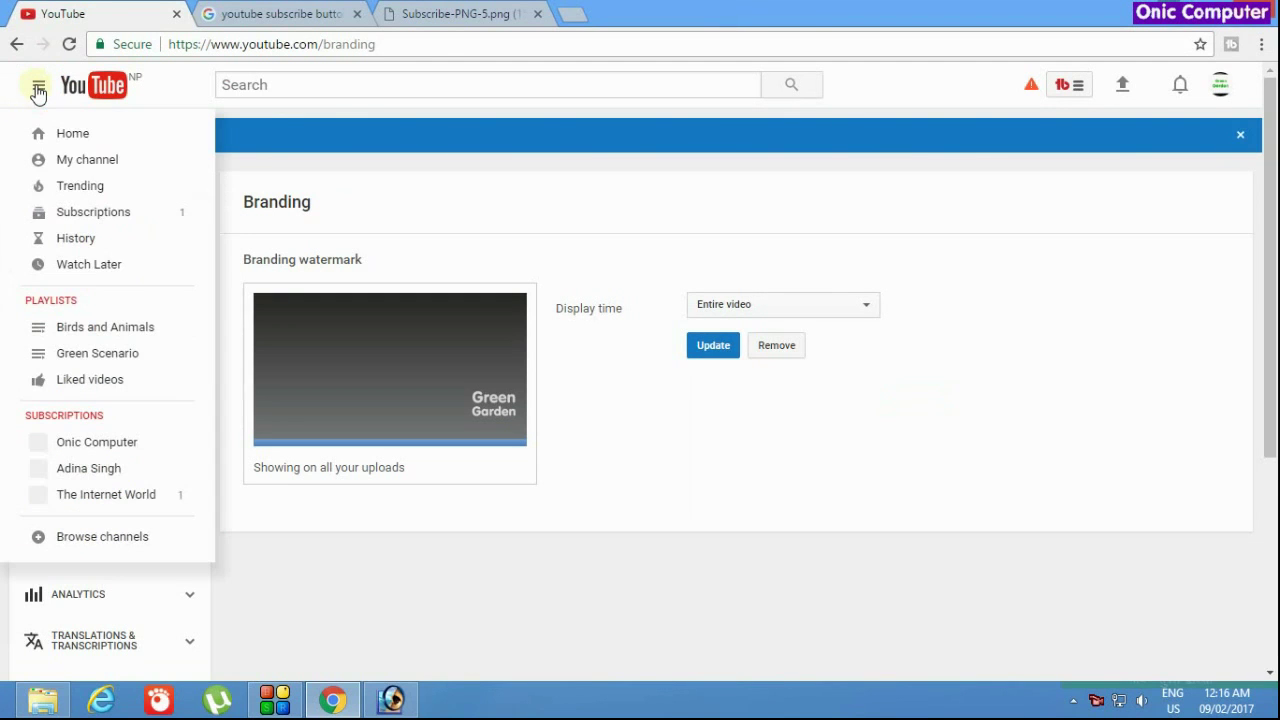
pyautogui.click(77, 168)
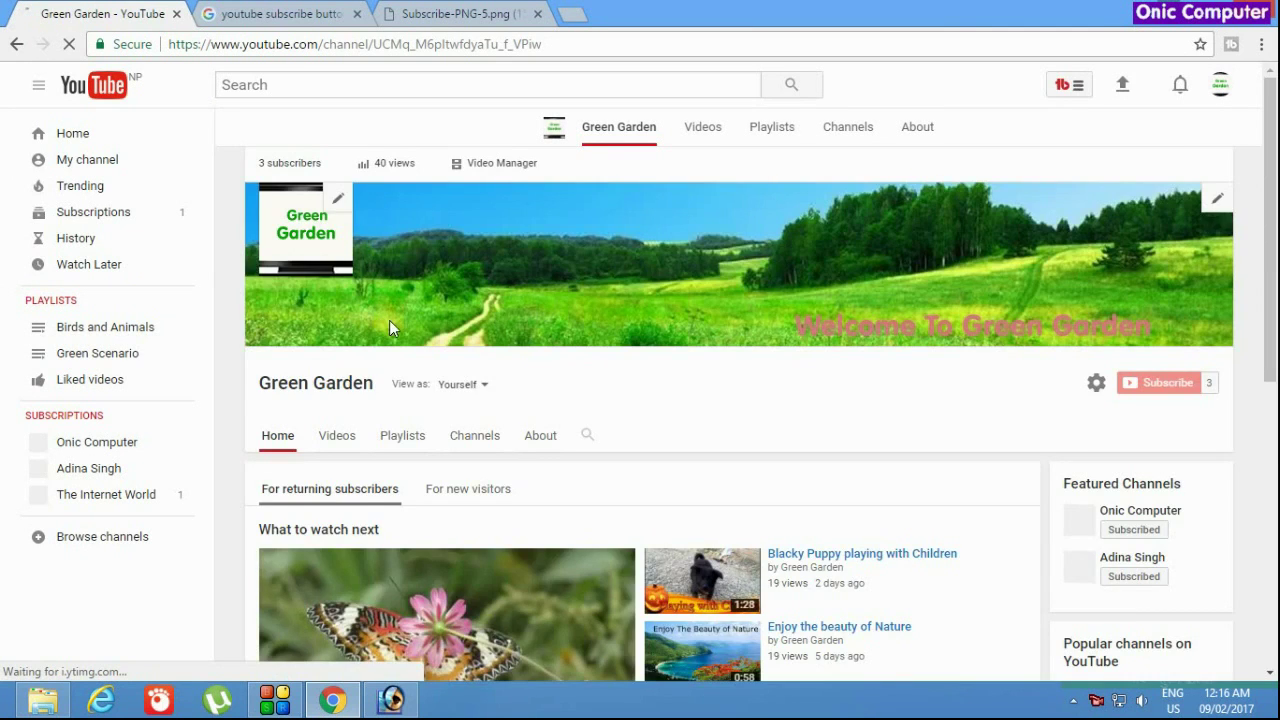
pyautogui.scroll(-3, 389, 320)
pyautogui.click(702, 336)
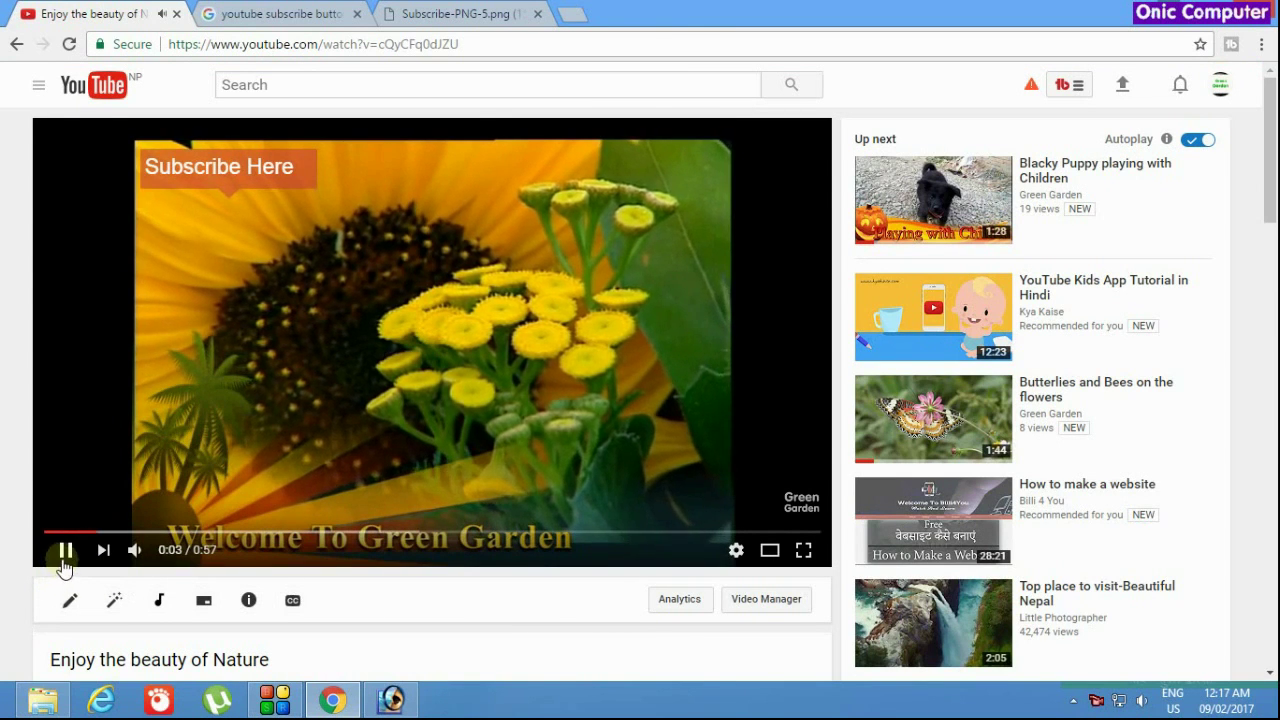
pyautogui.click(653, 471)
pyautogui.moveTo(817, 508)
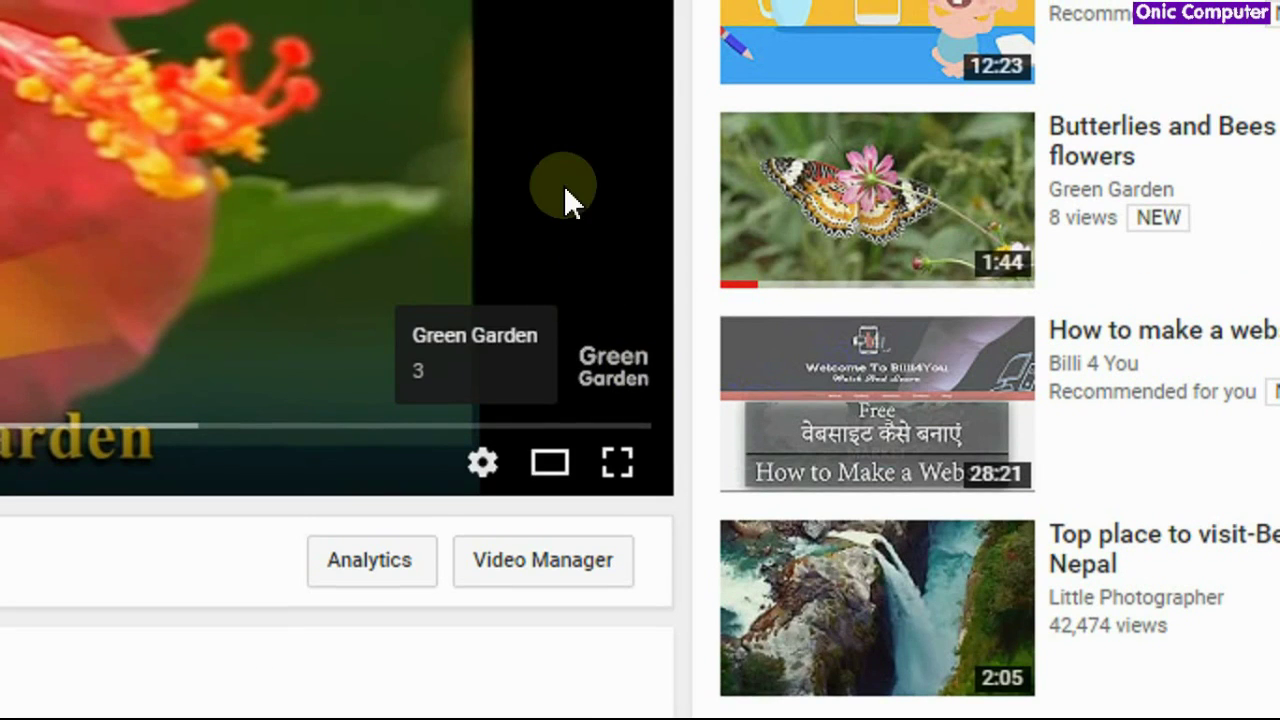
pyautogui.moveTo(622, 370)
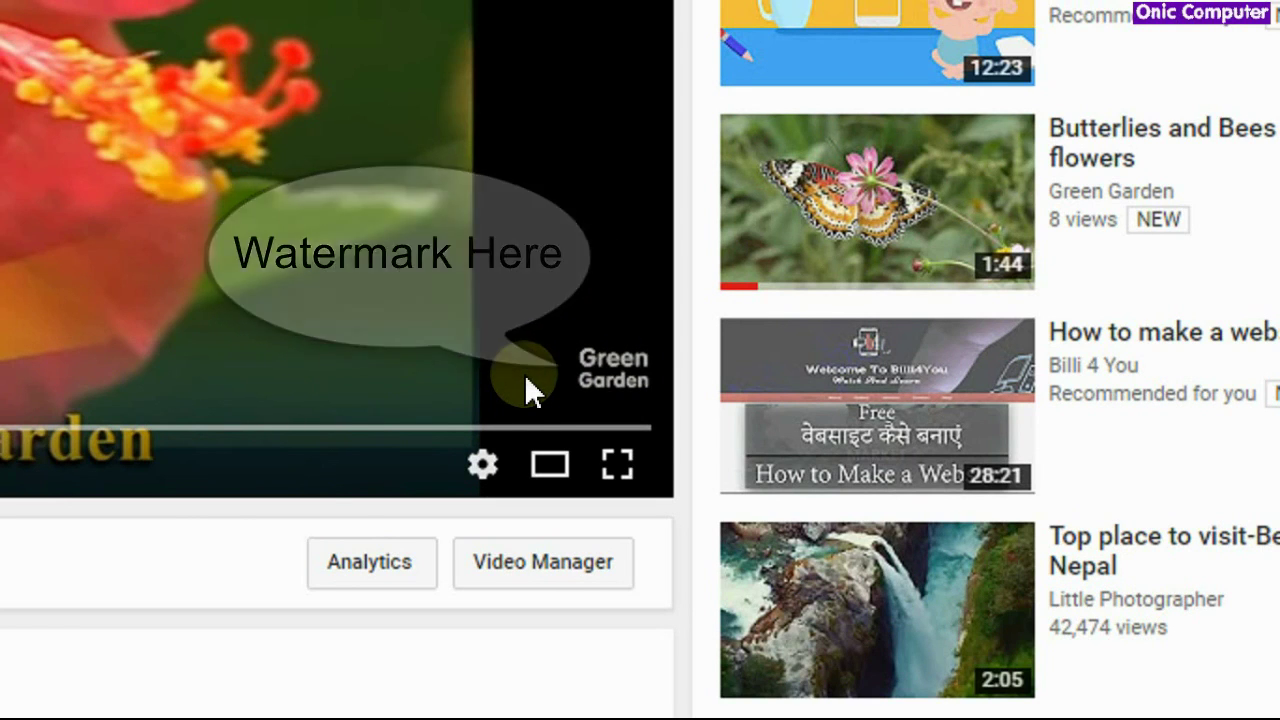
pyautogui.moveTo(615, 405)
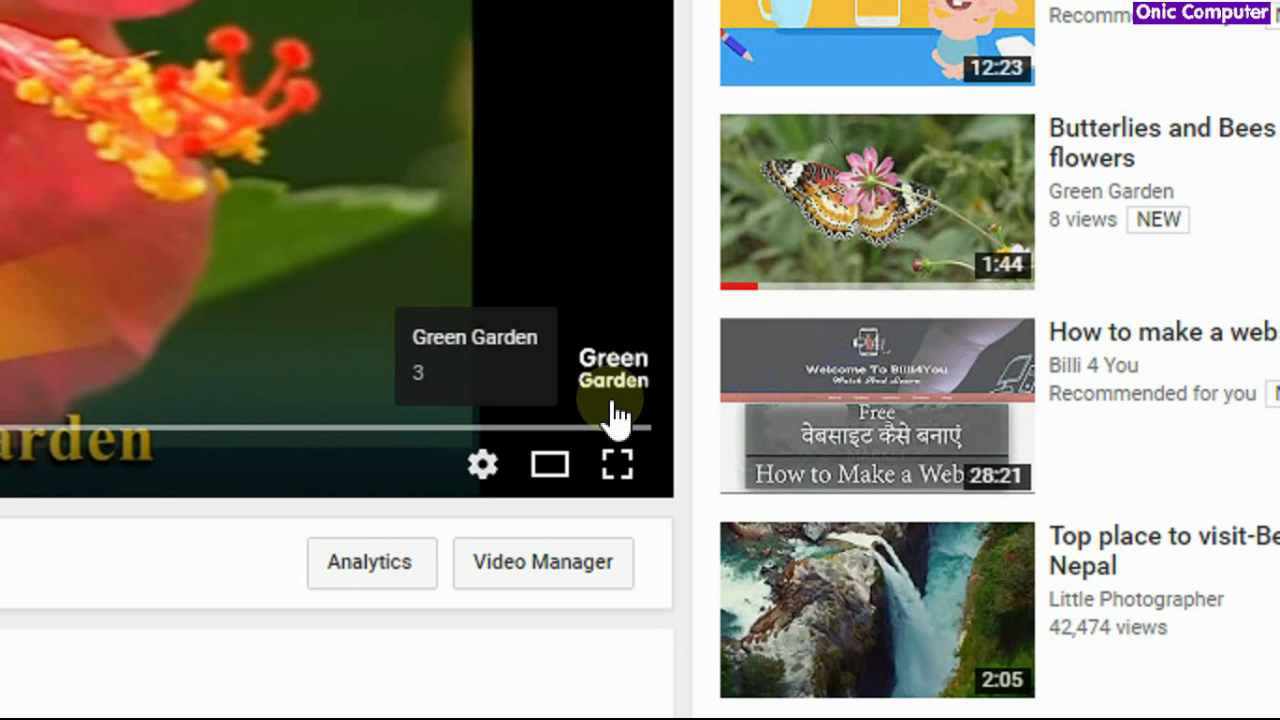